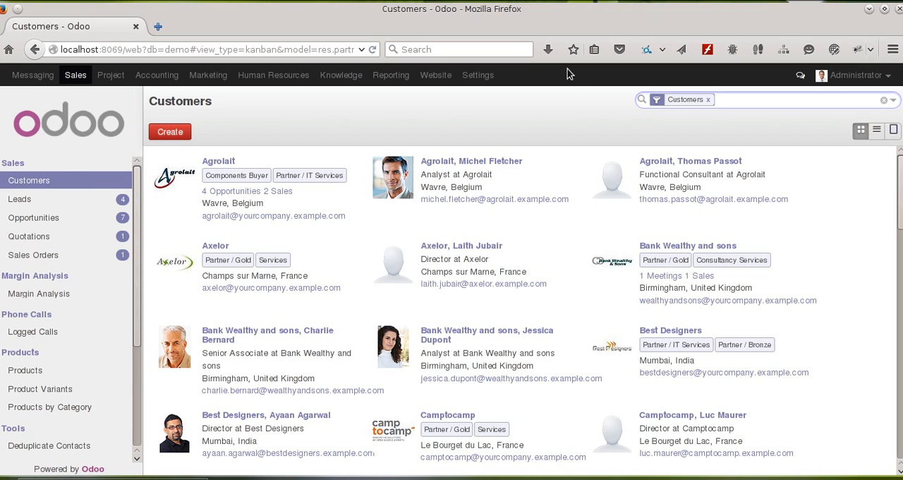
# Step: Open the Sales configuration settings and examine the minimum and maximum net margin under Order Margin Profit & Loss
pyautogui.click(477, 73)
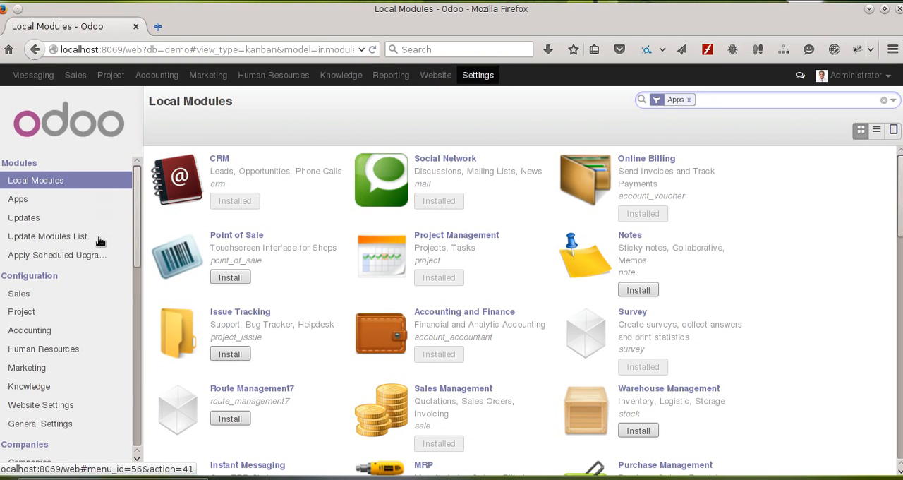
pyautogui.scroll(-2, 54, 258)
pyautogui.click(31, 226)
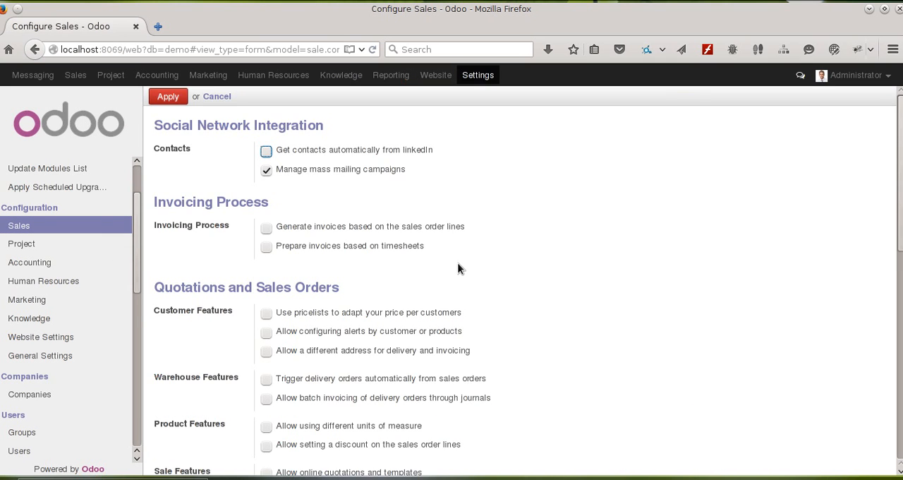
pyautogui.scroll(-3, 459, 264)
pyautogui.scroll(-2, 459, 265)
pyautogui.scroll(-2, 240, 315)
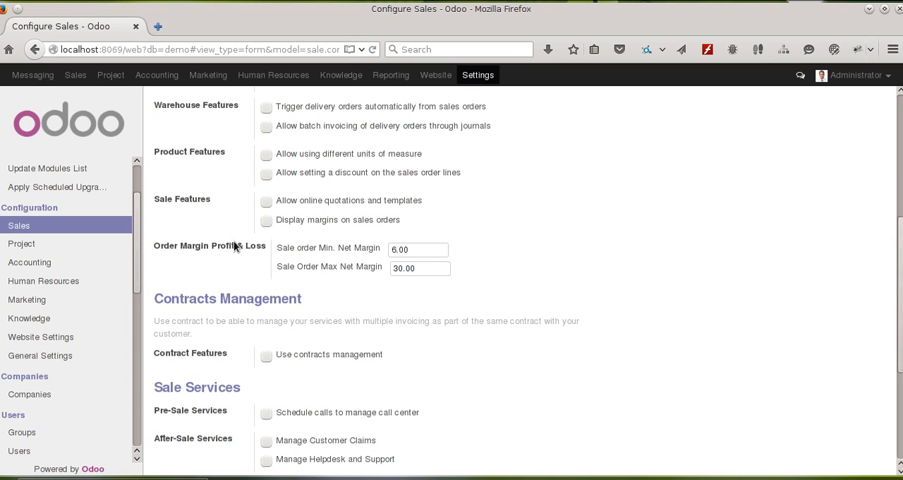
pyautogui.moveTo(327, 247)
# Step: View the Profit&Loss account categories in the Sales configuration
pyautogui.click(74, 75)
pyautogui.scroll(-5, 120, 349)
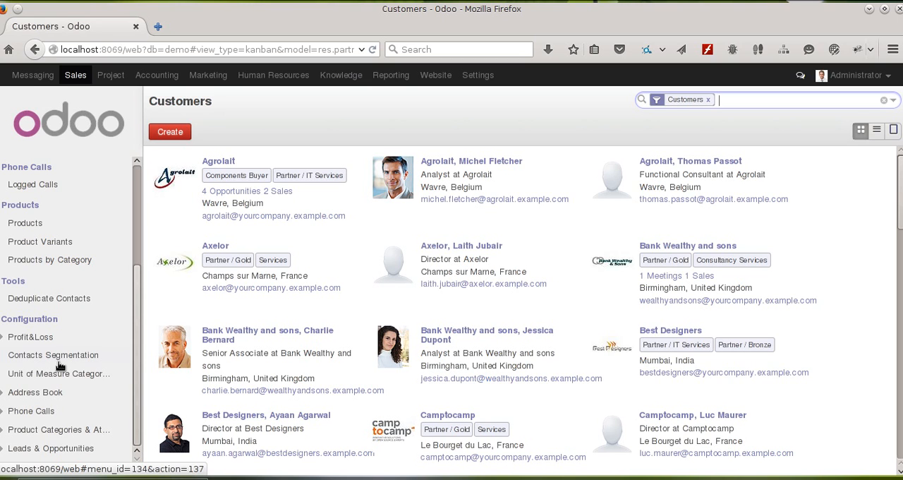
pyautogui.click(35, 341)
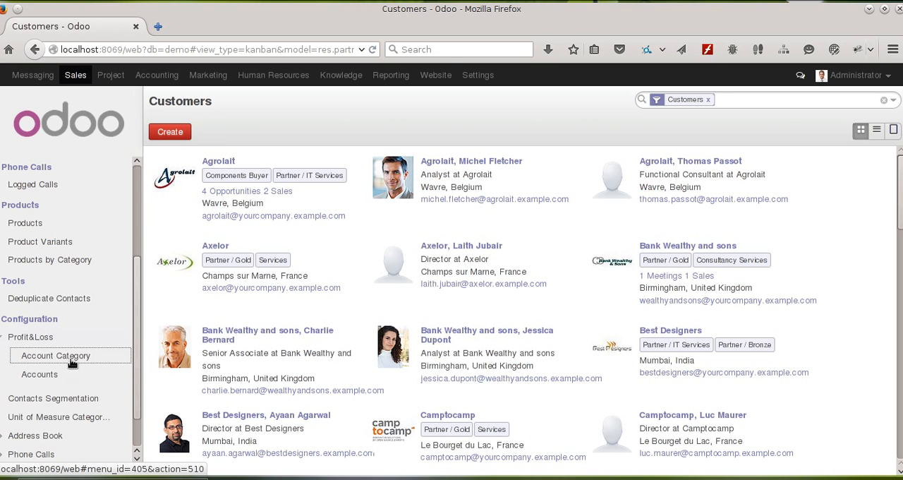
pyautogui.click(43, 356)
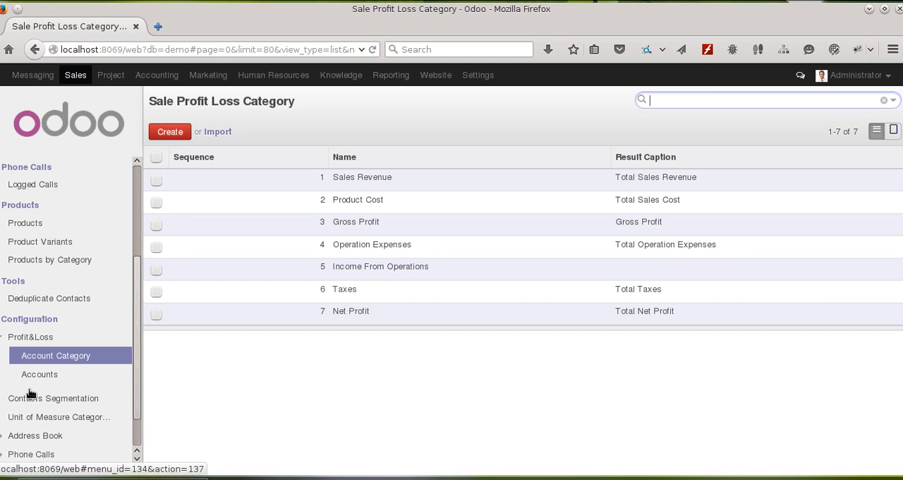
# Step: Open the Profit&Loss accounts list and look through its categories, currencies and value types
pyautogui.click(71, 380)
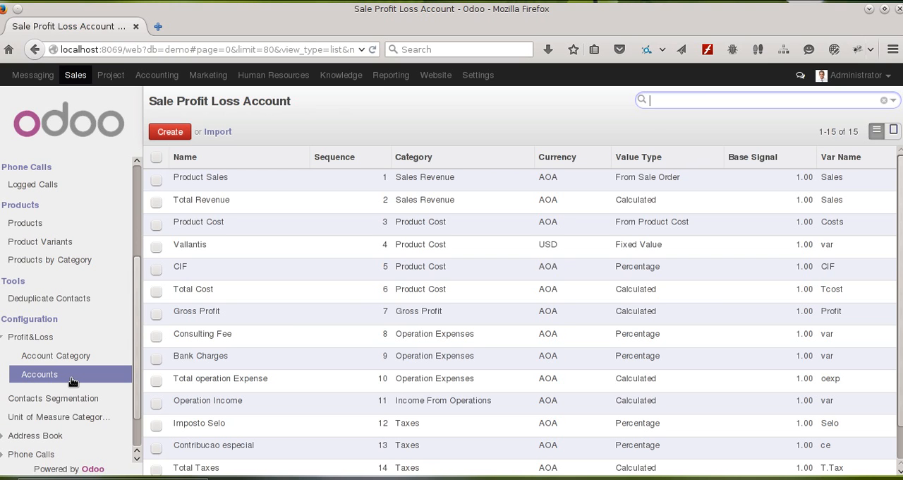
pyautogui.scroll(-1, 504, 248)
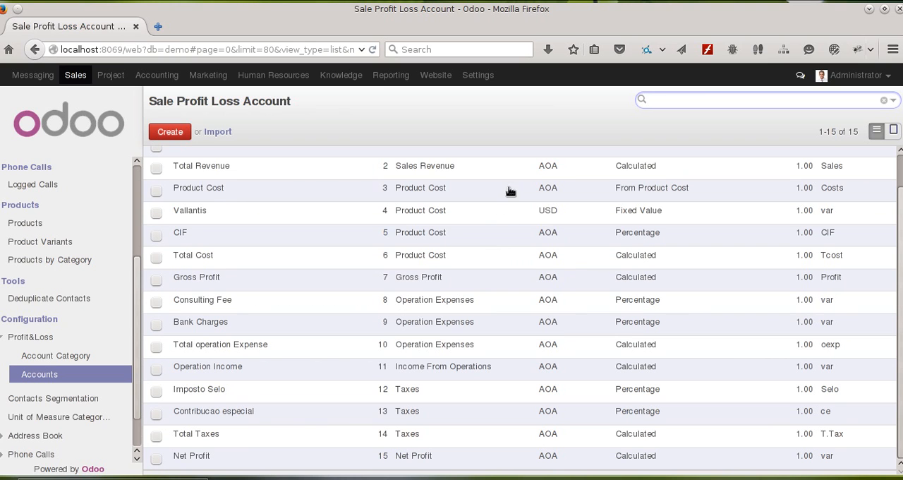
pyautogui.scroll(1, 527, 195)
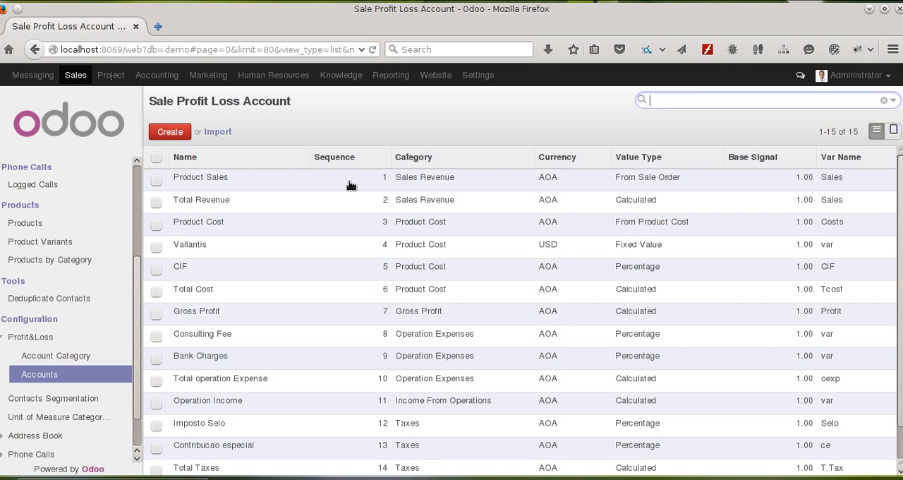
pyautogui.moveTo(392, 185)
pyautogui.mouseDown()
pyautogui.moveTo(369, 214)
pyautogui.moveTo(377, 227)
pyautogui.moveTo(384, 176)
pyautogui.moveTo(394, 179)
pyautogui.mouseUp()
# Step: Open the Product Sales account for editing and review the available Value Type options, leaving From Sale Order selected
pyautogui.click(626, 179)
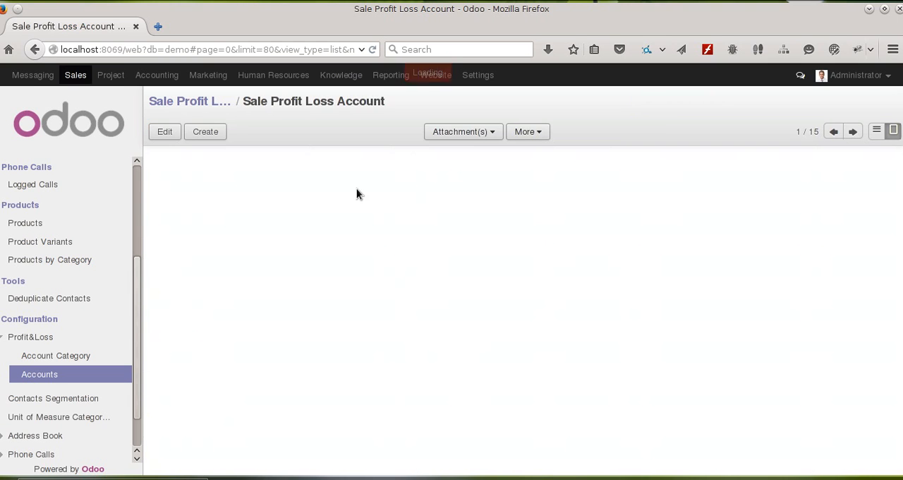
pyautogui.click(175, 136)
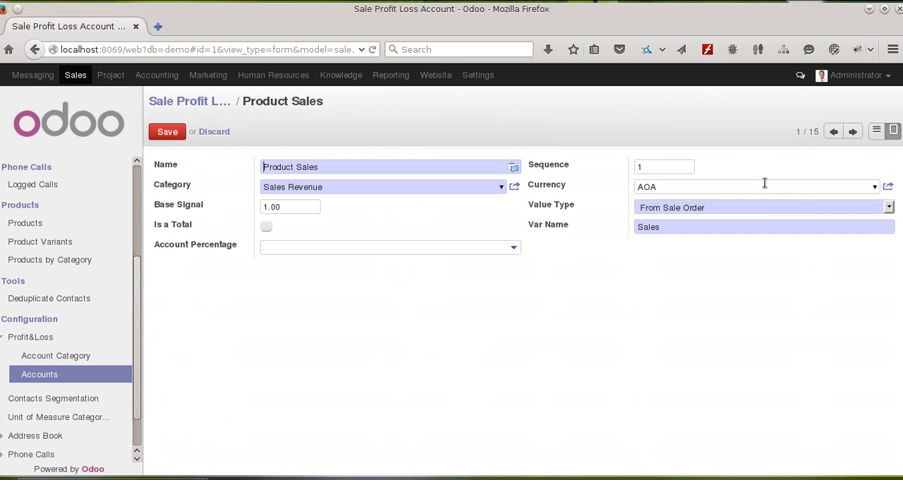
pyautogui.click(861, 210)
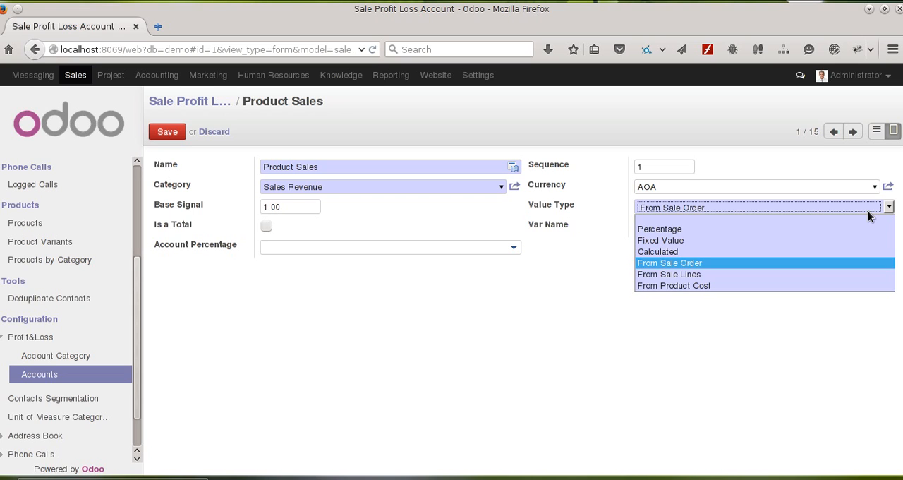
pyautogui.click(248, 303)
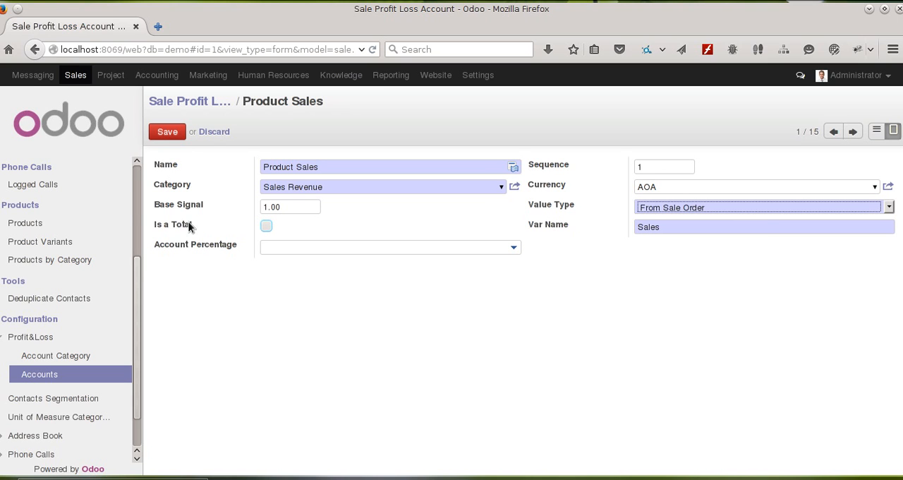
# Step: Check what the Is a Total and Var Name fields of the Product Sales account are for
pyautogui.moveTo(169, 227)
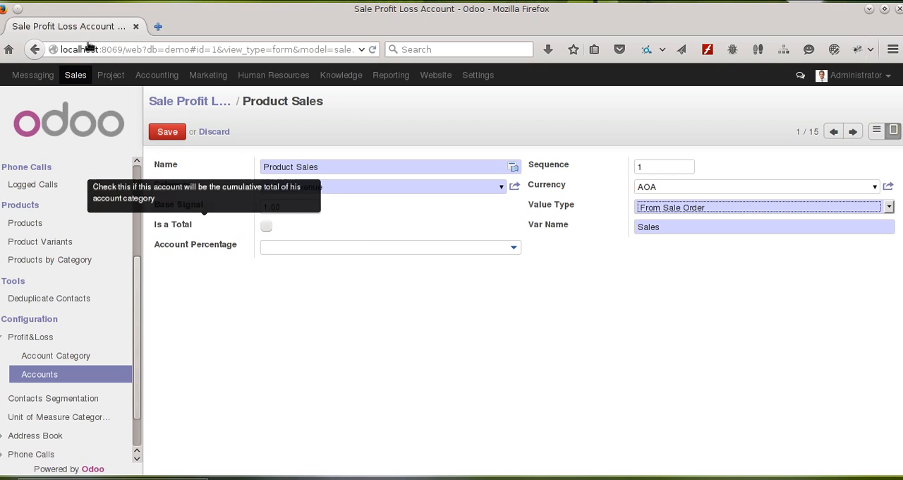
pyautogui.scroll(3, 66, 298)
pyautogui.scroll(1, 51, 271)
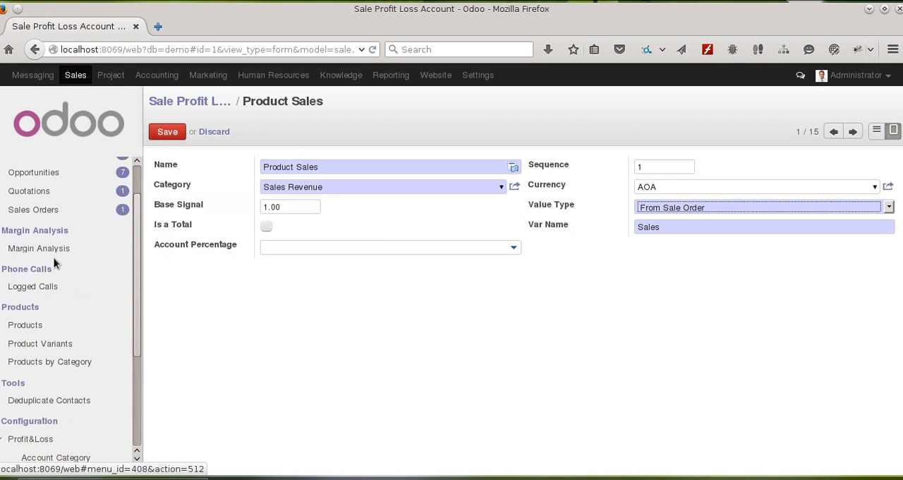
pyautogui.scroll(-3, 61, 262)
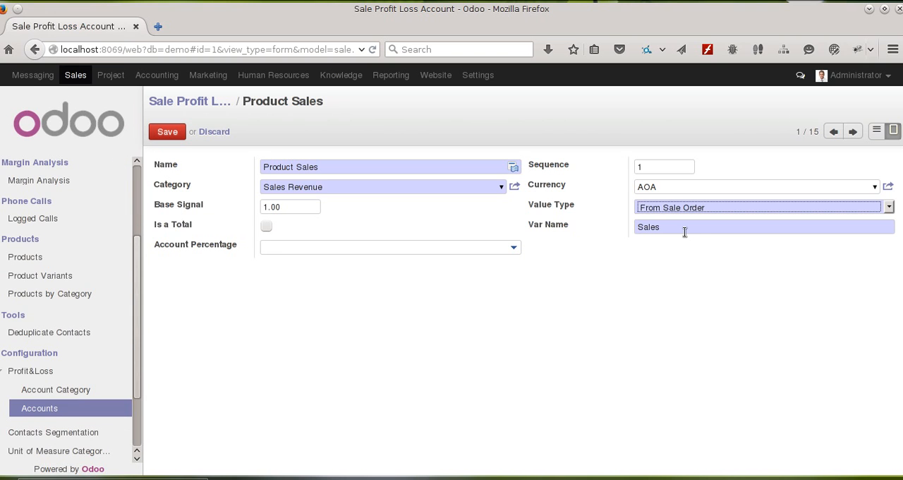
pyautogui.moveTo(544, 226)
# Step: Go to the Total Revenue account and examine its Is a Total and Account Percentage fields
pyautogui.click(852, 131)
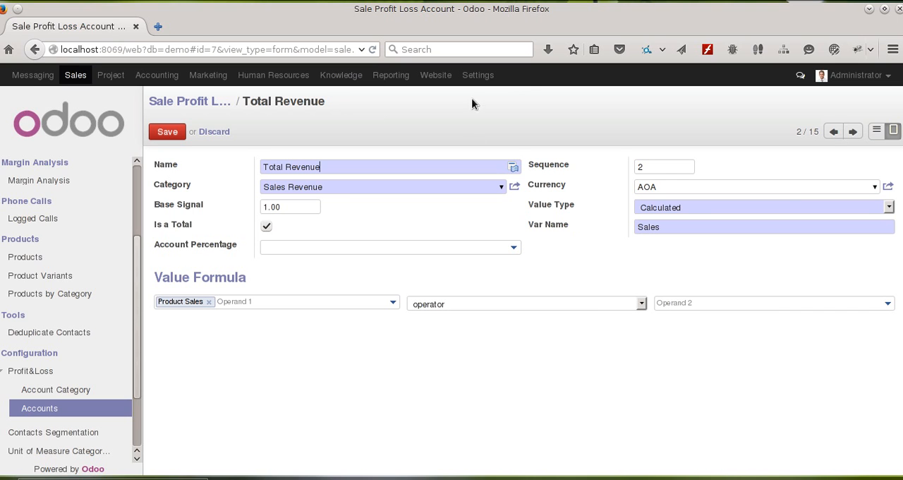
pyautogui.click(832, 132)
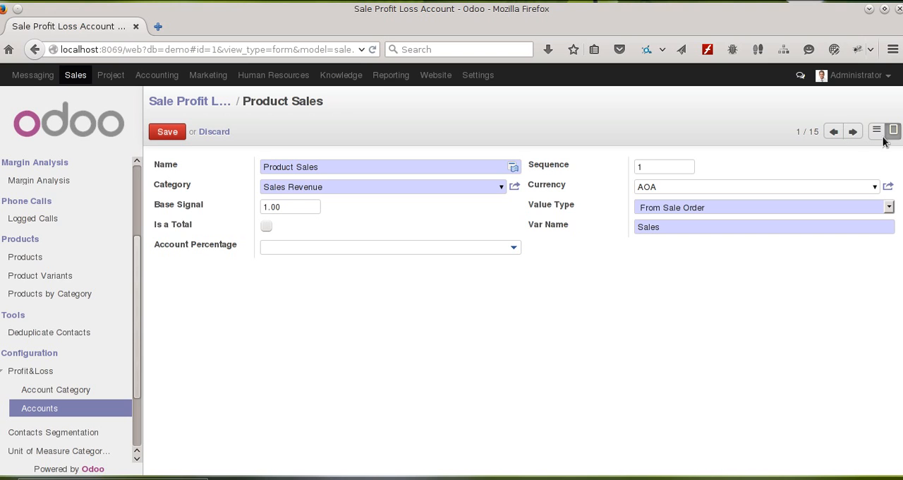
pyautogui.click(852, 131)
pyautogui.click(170, 230)
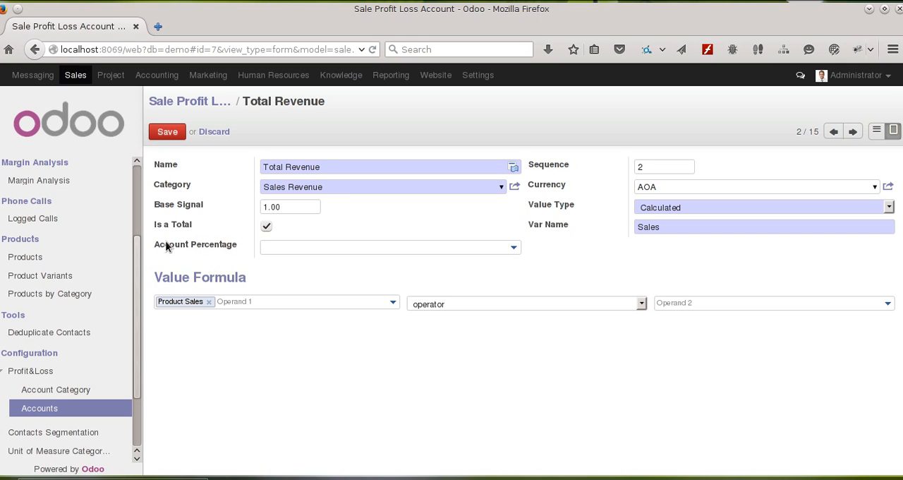
pyautogui.moveTo(179, 242)
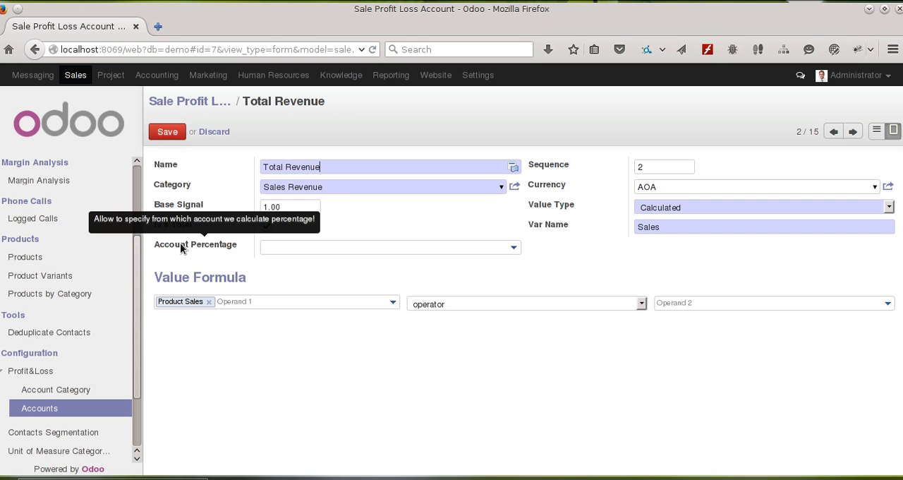
pyautogui.click(513, 246)
pyautogui.moveTo(513, 282); pyautogui.dragTo(522, 258)
pyautogui.click(521, 257)
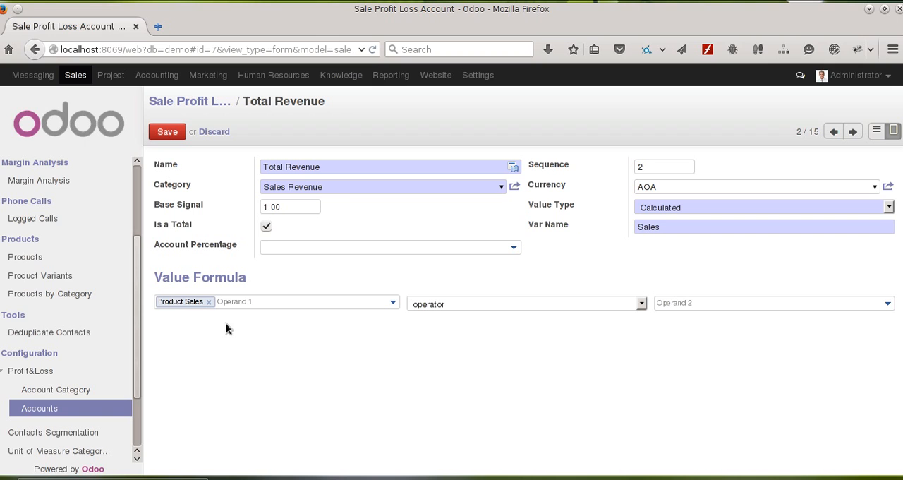
# Step: Review the choices for operand 1, the operator and operand 2 in Total Revenue's value formula
pyautogui.click(621, 305)
pyautogui.click(621, 305)
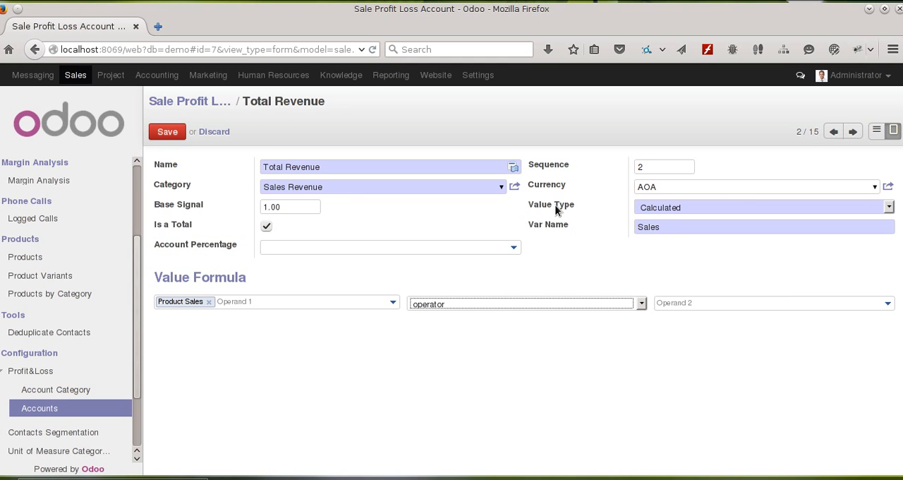
pyautogui.moveTo(557, 207)
pyautogui.click(388, 302)
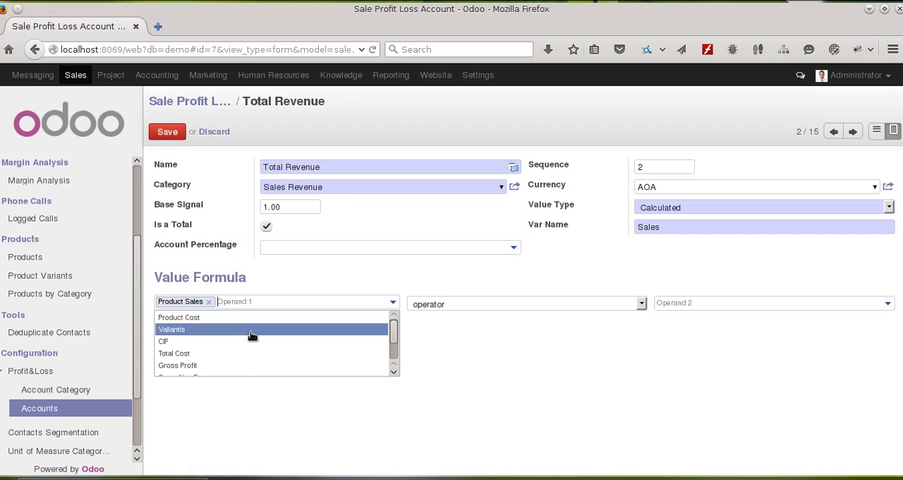
pyautogui.click(272, 286)
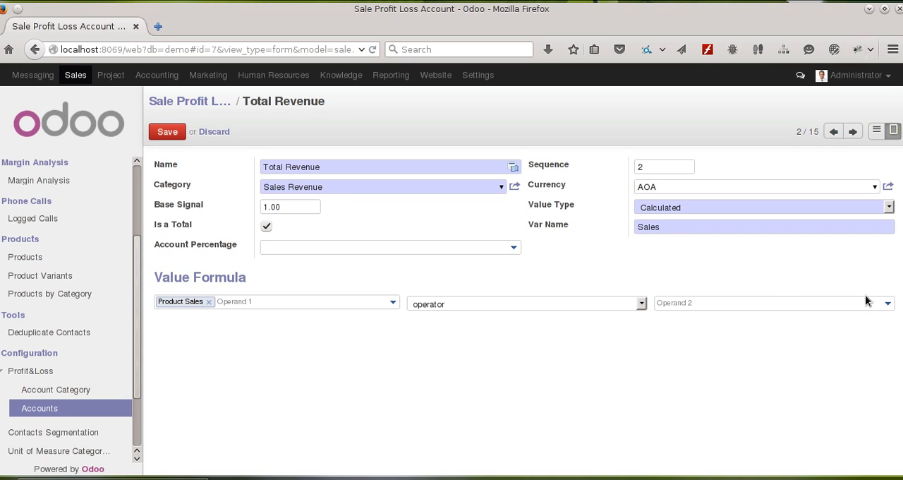
pyautogui.click(887, 303)
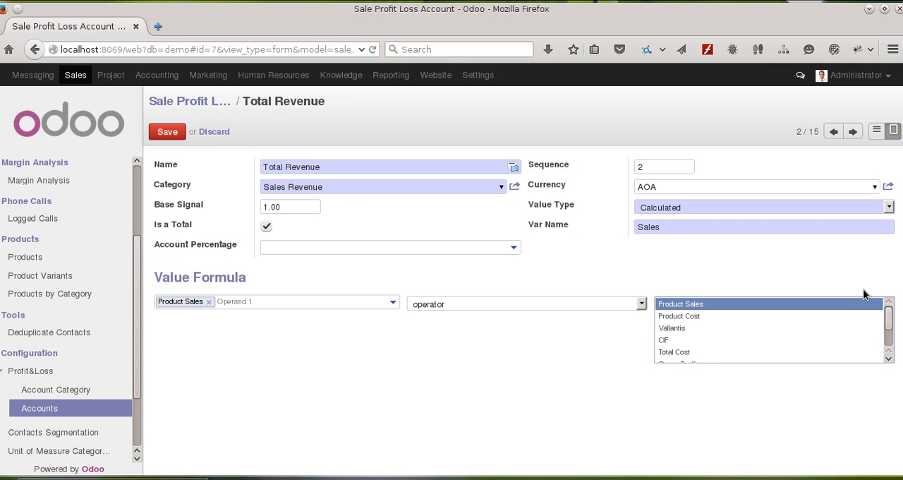
pyautogui.click(673, 246)
# Step: Page through the Product Cost account, examining its Account Percentage, and on to the Vallantis account
pyautogui.click(852, 132)
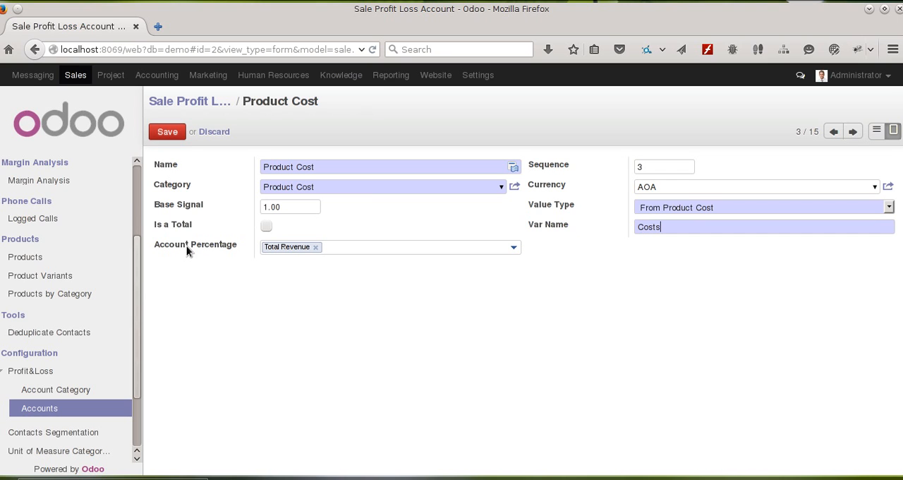
pyautogui.moveTo(184, 245)
pyautogui.click(853, 132)
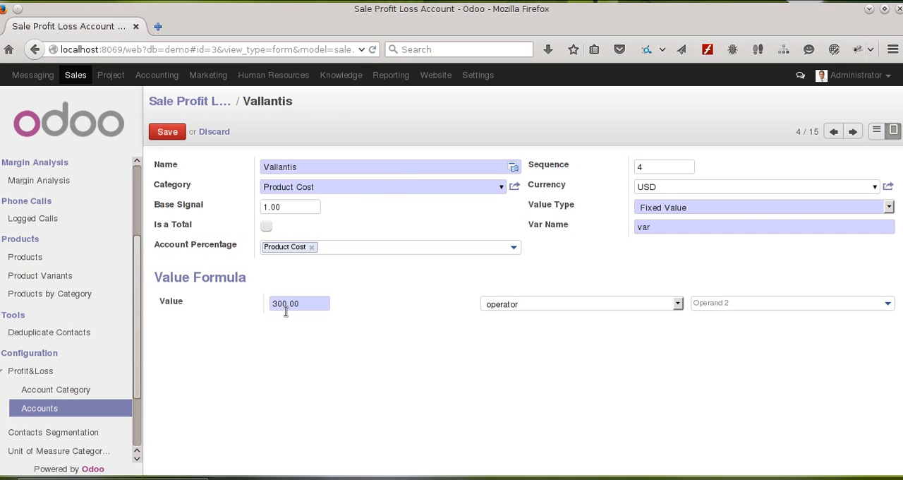
# Step: In the Vallantis value formula, set the operator to + and add Total Revenue, Total Cost and Gross Profit as operand 2
pyautogui.click(536, 303)
pyautogui.click(532, 328)
pyautogui.click(870, 299)
pyautogui.click(798, 318)
pyautogui.click(887, 304)
pyautogui.click(713, 355)
pyautogui.click(882, 305)
pyautogui.click(762, 355)
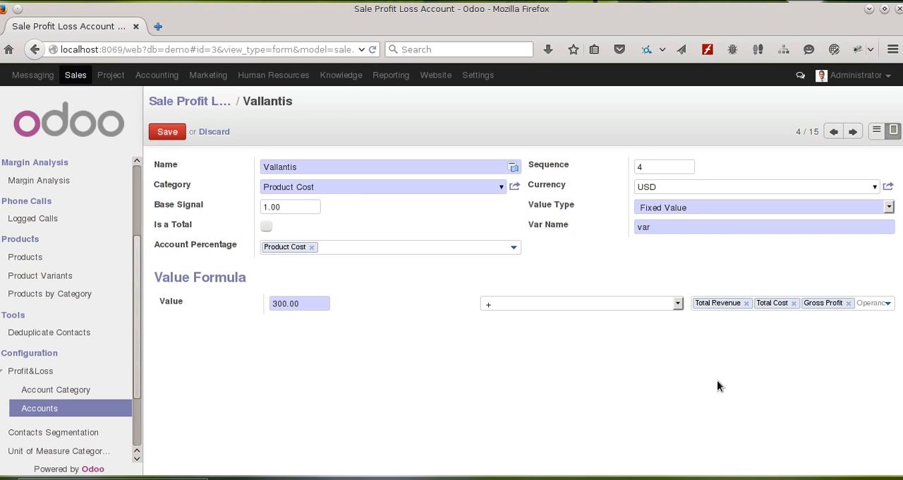
# Step: Remove Gross Profit, Total Cost and Total Revenue from operand 2 and leave the Vallantis account, discarding its changes
pyautogui.click(848, 302)
pyautogui.click(793, 302)
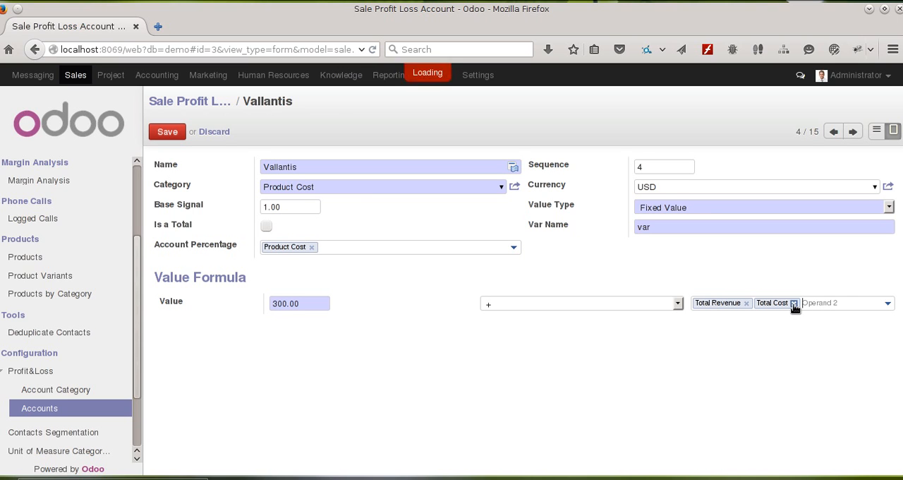
pyautogui.click(745, 302)
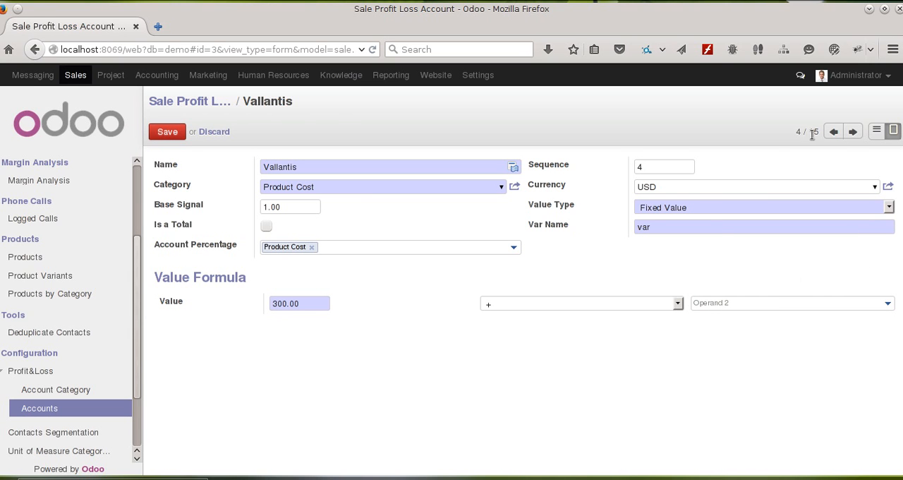
pyautogui.click(851, 133)
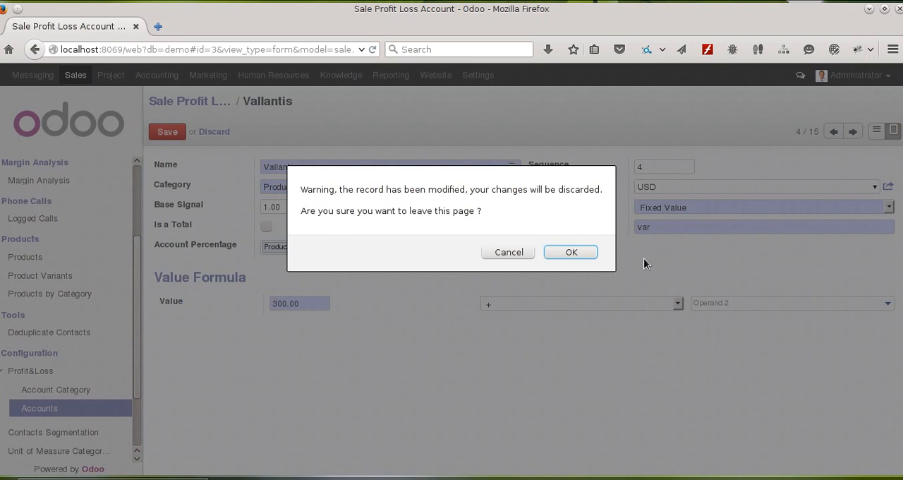
pyautogui.click(550, 252)
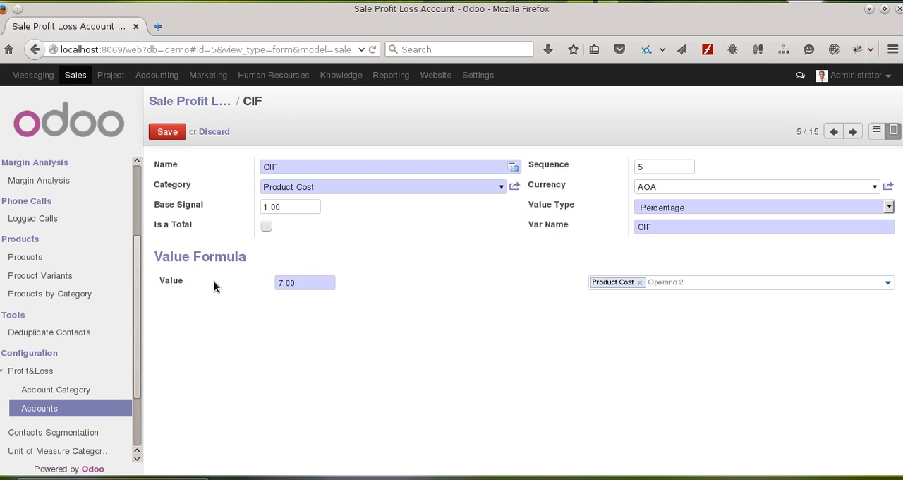
# Step: Examine the value formulas of the CIF and Total Cost accounts, paging forward to the Gross Profit account
pyautogui.click(315, 282)
pyautogui.click(851, 133)
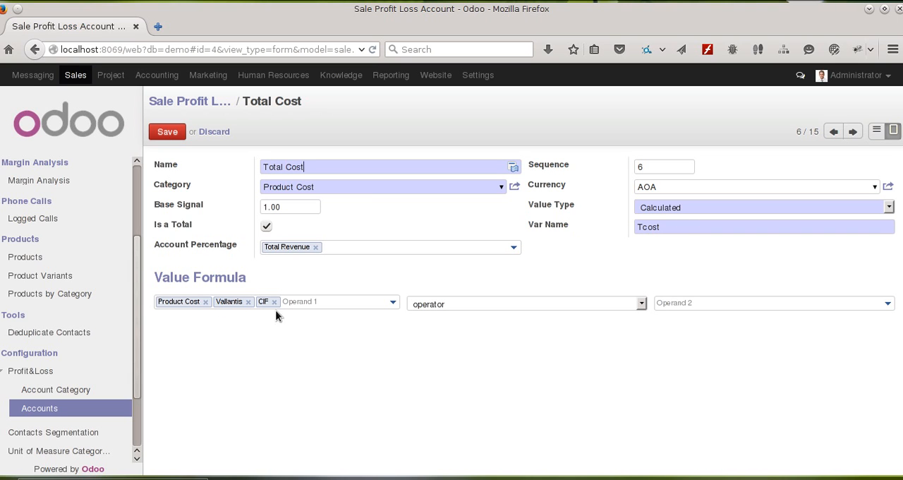
pyautogui.click(853, 132)
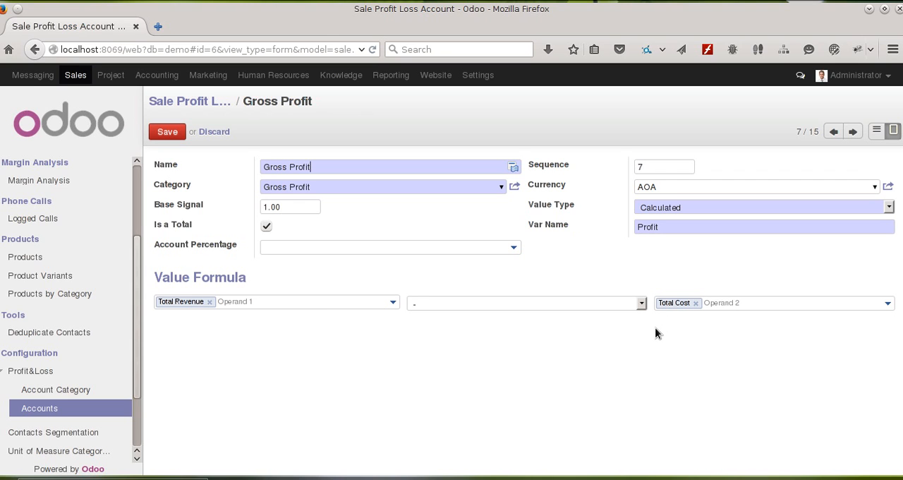
# Step: Page through the Consulting Fee, Bank Charges and Total operation Expense accounts, examining their value formulas, and on to Operation Income
pyautogui.click(854, 132)
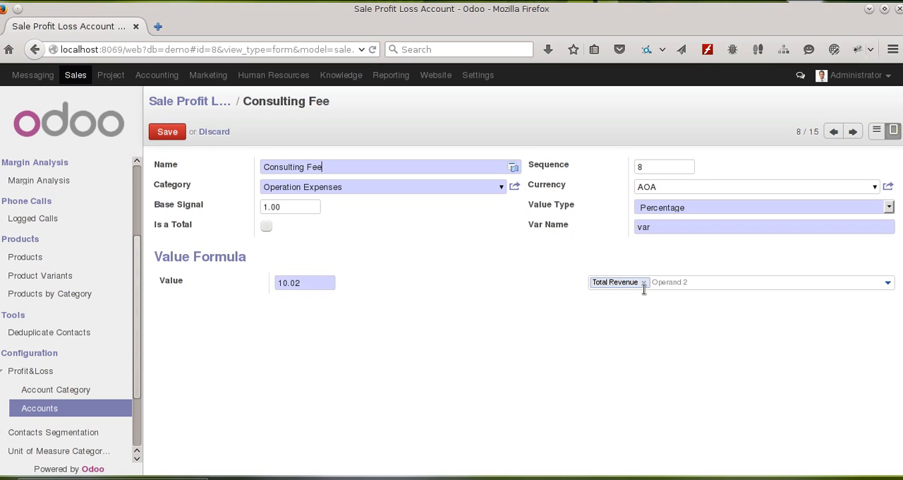
pyautogui.click(855, 132)
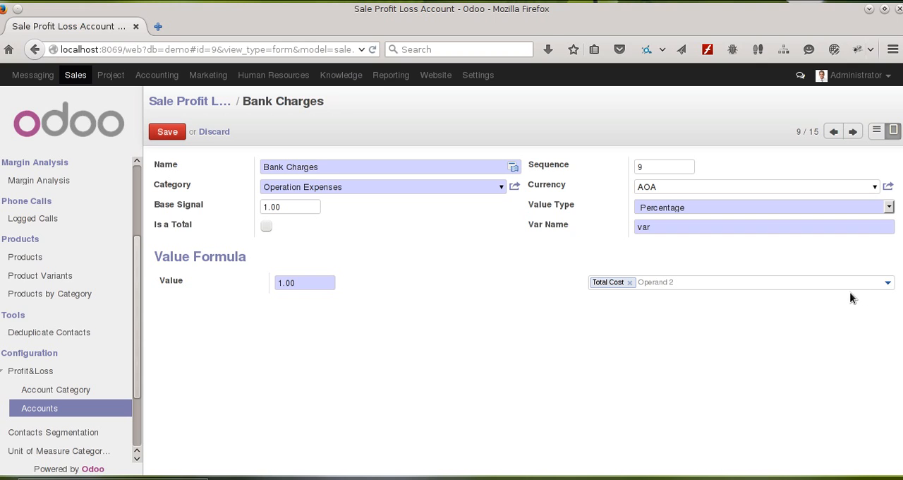
pyautogui.click(851, 132)
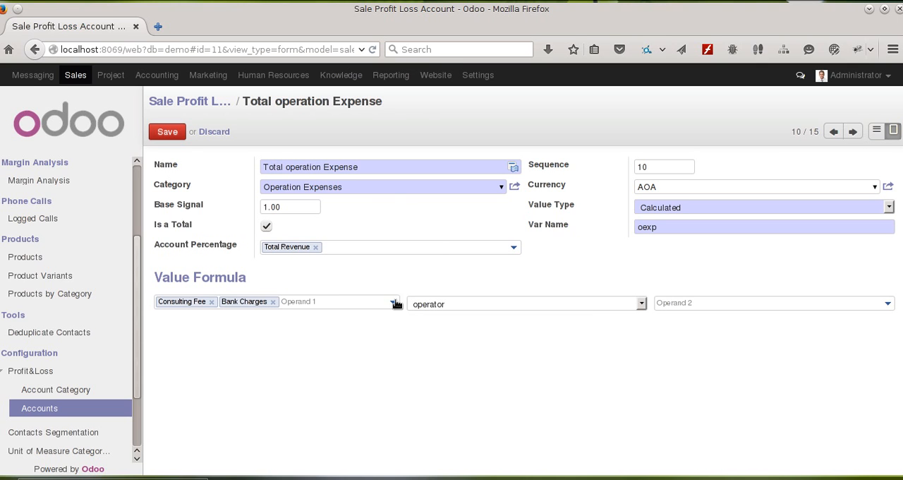
pyautogui.click(850, 132)
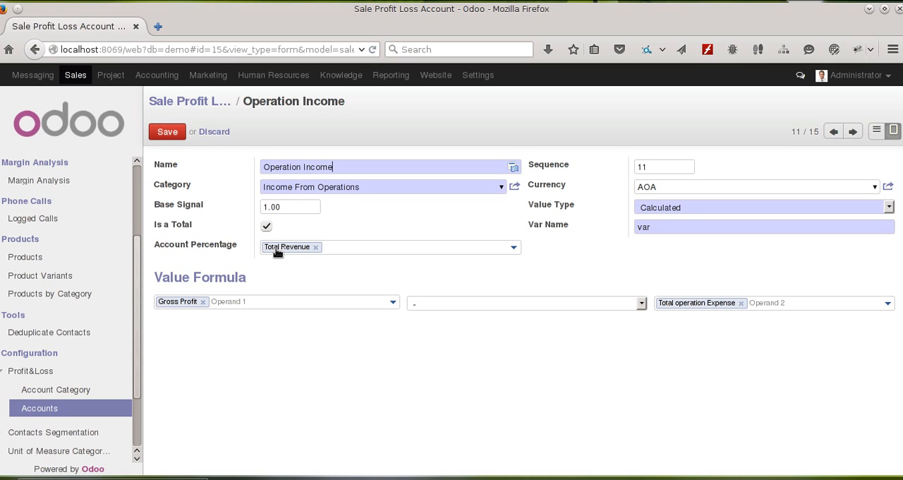
# Step: Set the Var Name of the Operation Income account to OperIn and save the account
pyautogui.doubleClick(643, 227)
pyautogui.write('Oh')
pyautogui.press('BackSpace')
pyautogui.write('perIn')
pyautogui.click(166, 132)
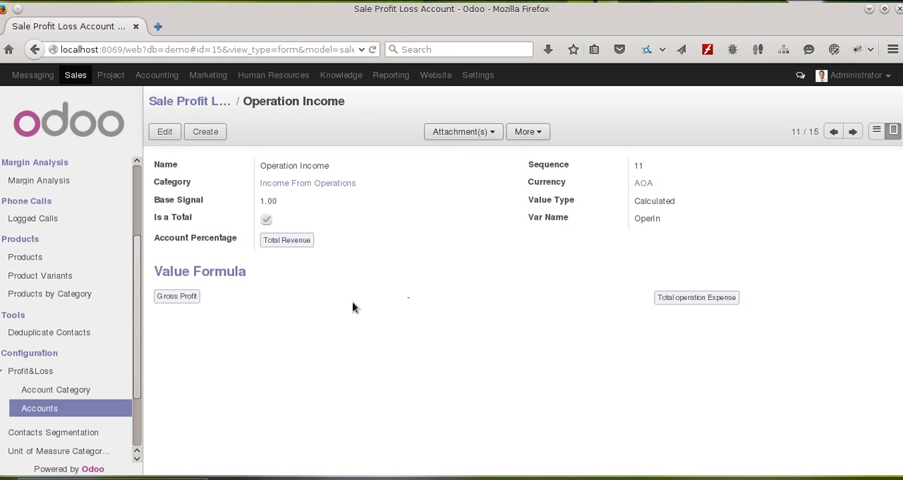
# Step: Examine the Imposto Selo, Contribucao especial, Total Taxes and Net Profit accounts in edit mode, and save the Net Profit account
pyautogui.click(165, 132)
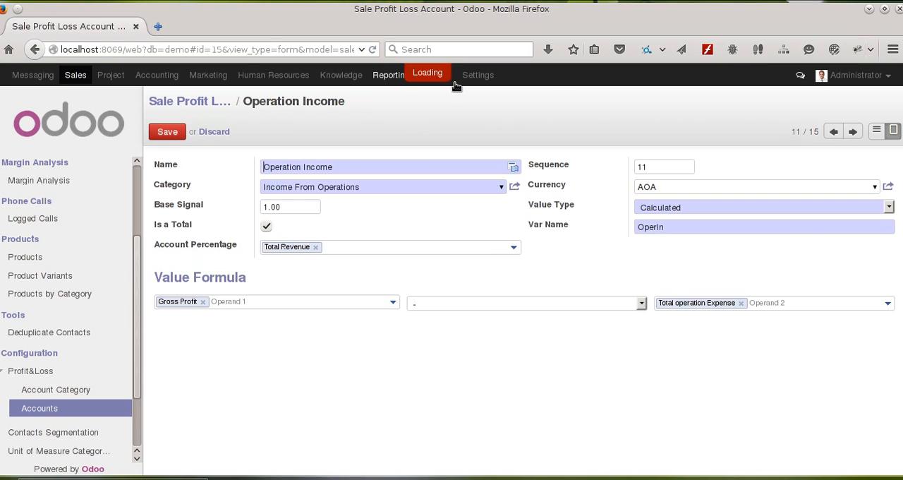
pyautogui.click(852, 131)
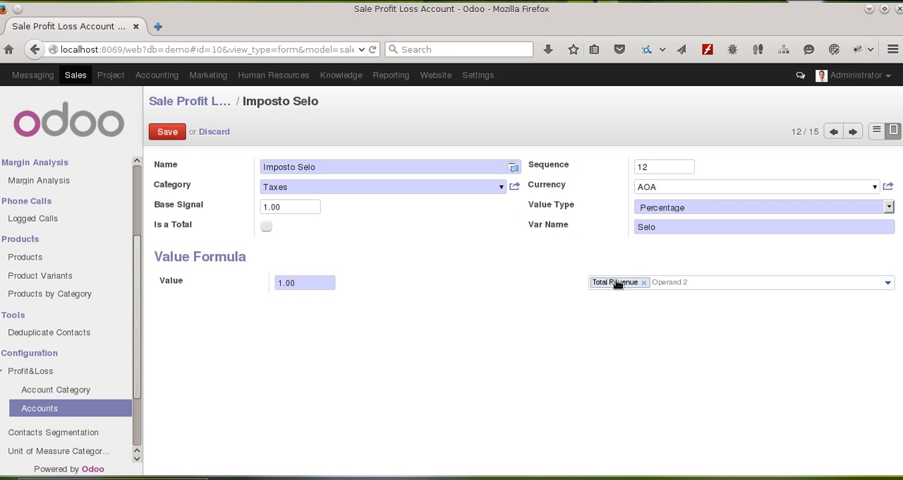
pyautogui.click(852, 131)
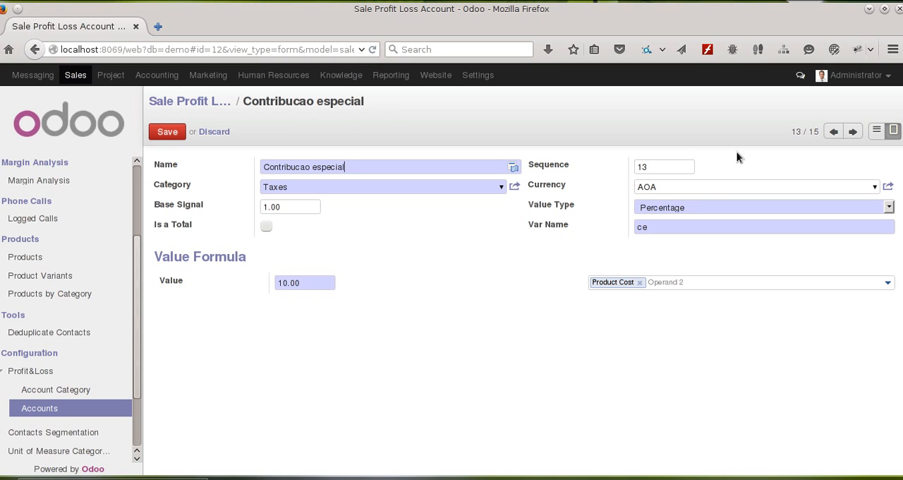
pyautogui.click(851, 134)
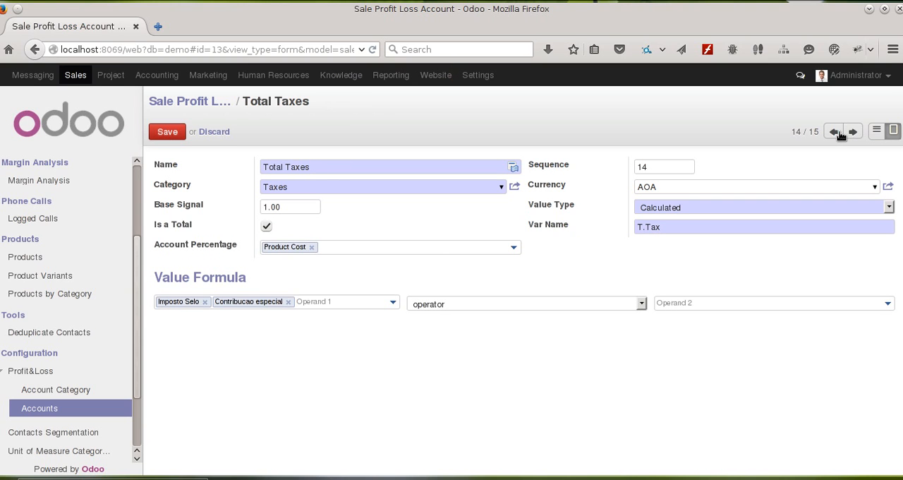
pyautogui.moveTo(162, 244)
pyautogui.click(853, 134)
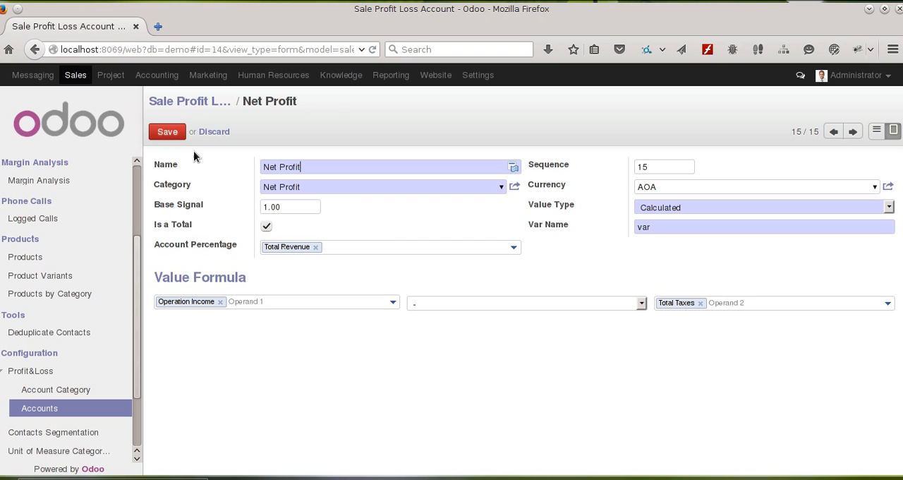
pyautogui.click(182, 133)
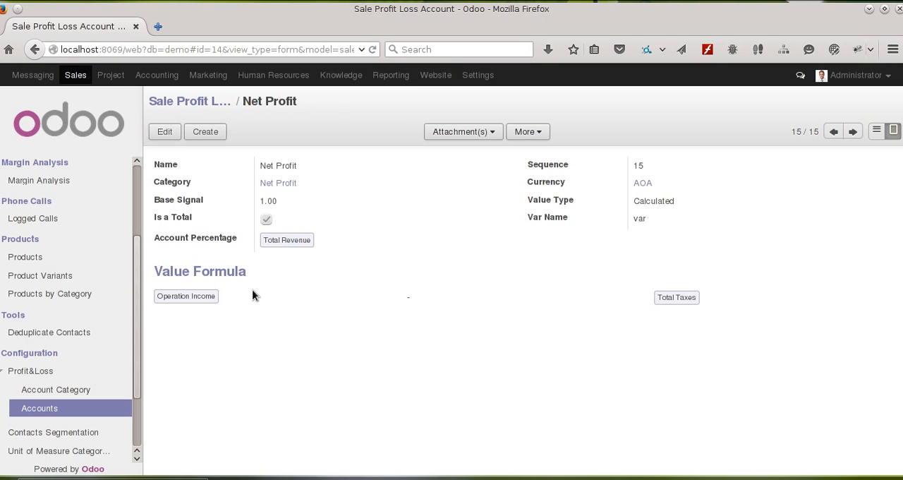
# Step: Return to the list of profit and loss accounts and review the sequence, categories, value types and variable names
pyautogui.scroll(-2, 105, 338)
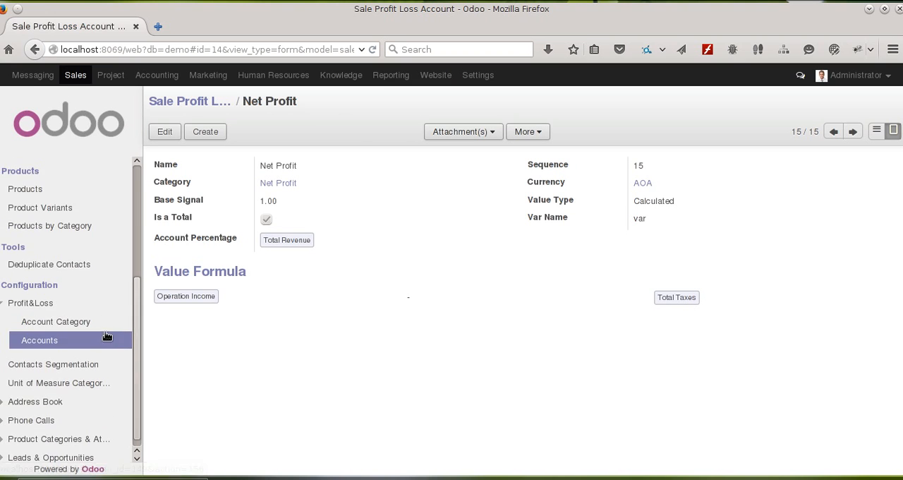
pyautogui.scroll(4, 106, 335)
pyautogui.scroll(-3, 107, 332)
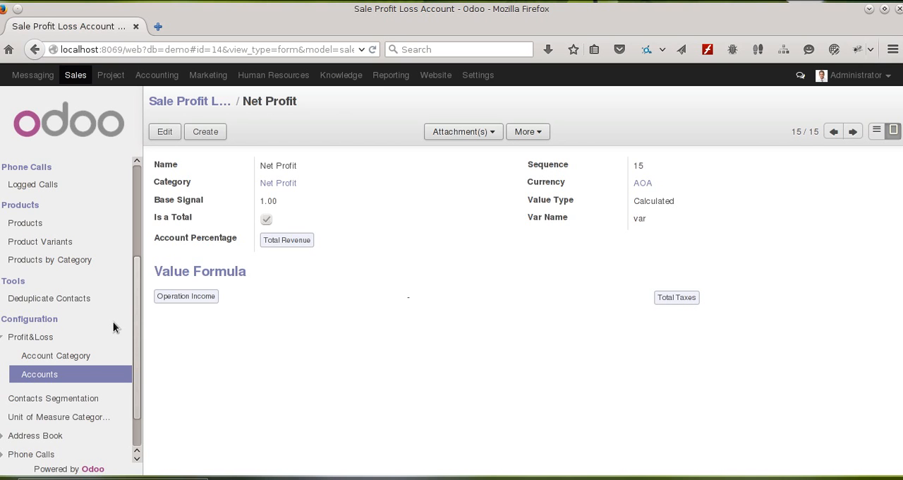
pyautogui.click(77, 357)
pyautogui.click(76, 373)
pyautogui.scroll(-1, 564, 343)
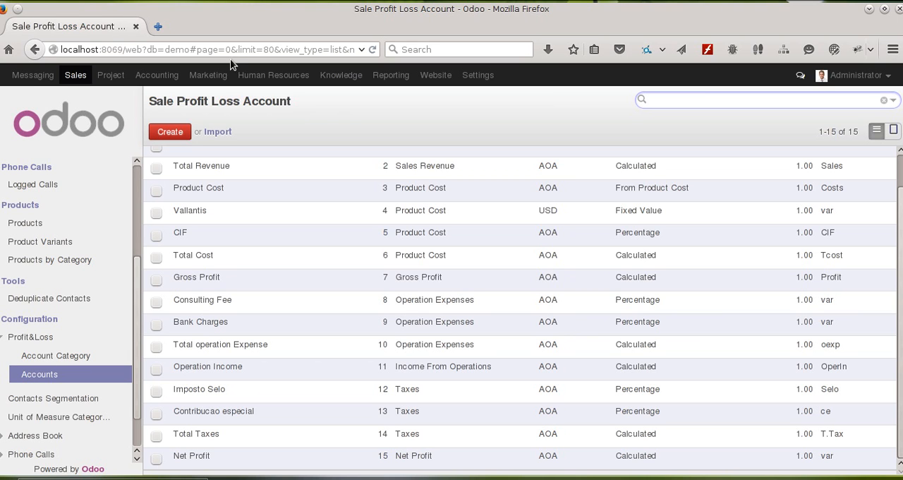
pyautogui.scroll(2, 161, 299)
pyautogui.scroll(3, 64, 265)
pyautogui.scroll(2, 68, 263)
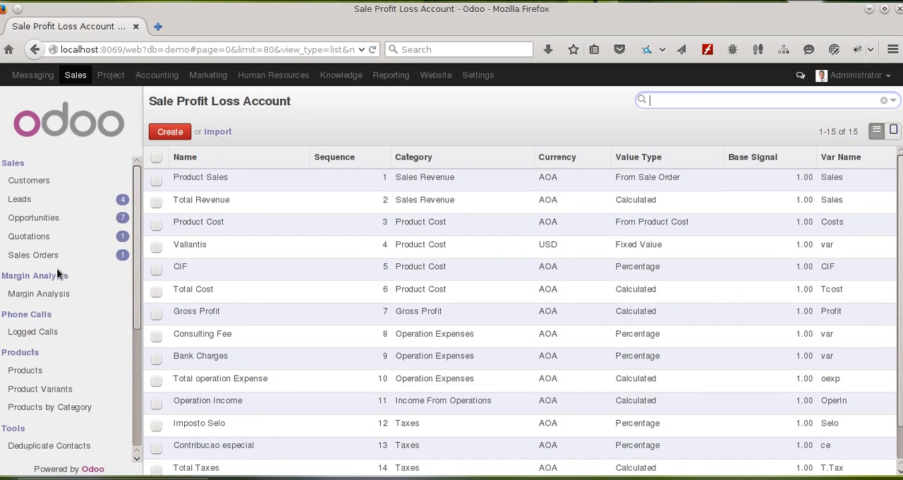
# Step: Open the Think Big Systems draft quotation for editing and show its Profit&Loss Analysis
pyautogui.click(71, 238)
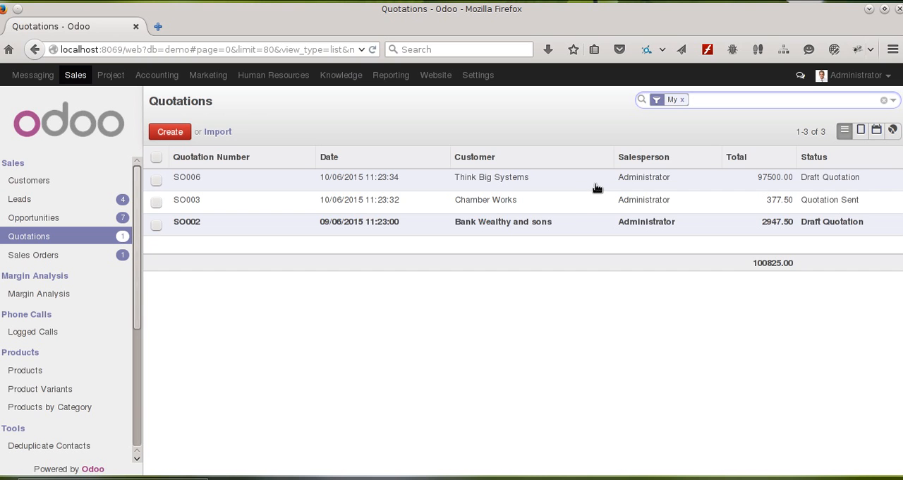
pyautogui.click(596, 186)
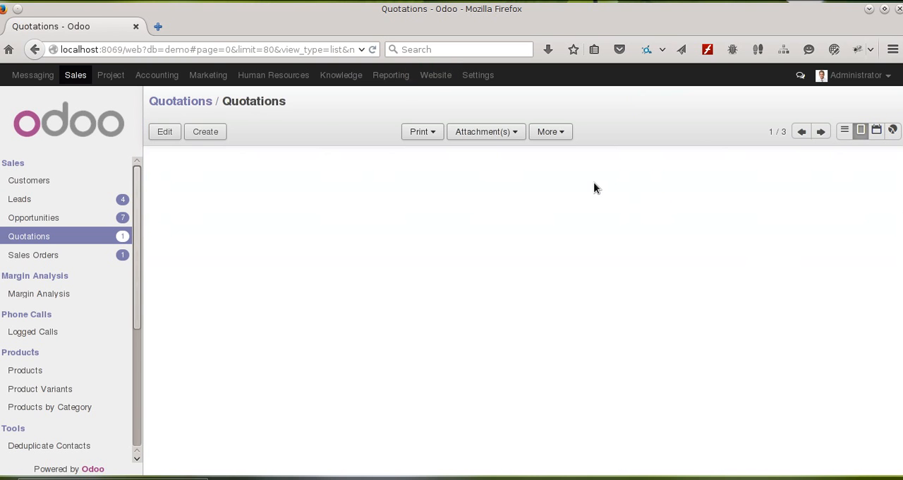
pyautogui.scroll(-1, 428, 261)
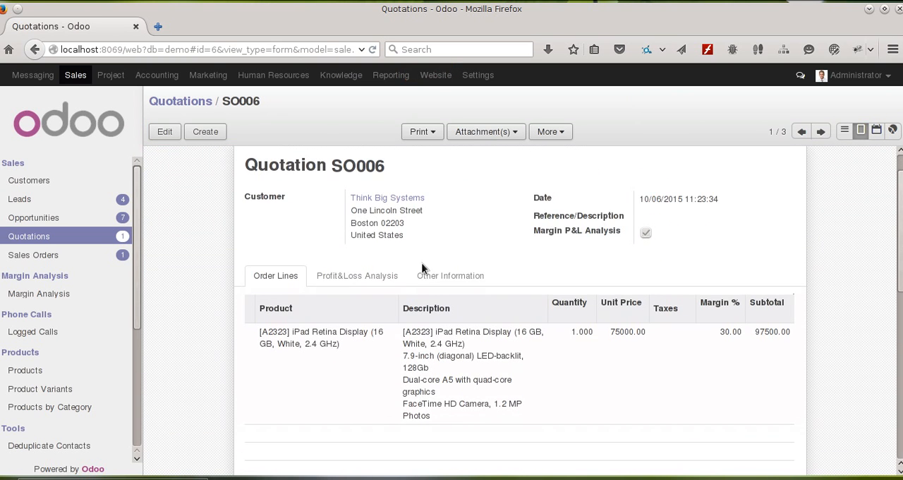
pyautogui.scroll(1, 455, 254)
pyautogui.click(164, 131)
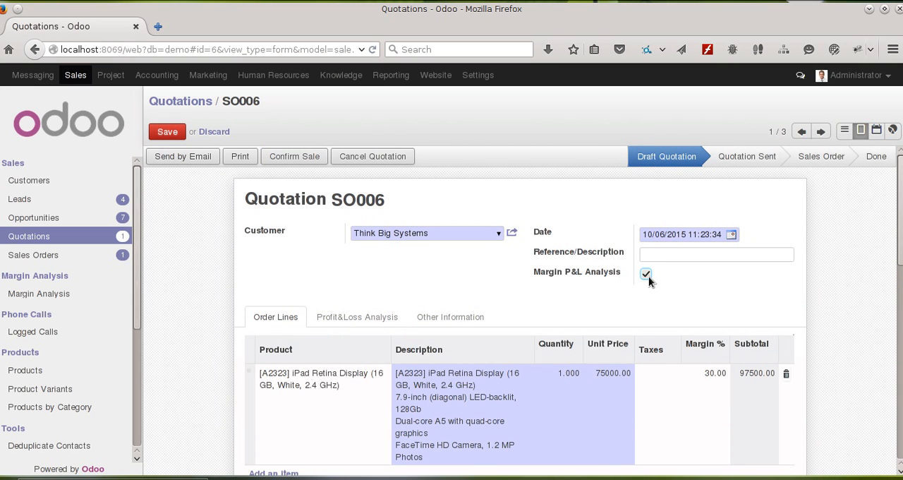
pyautogui.scroll(-3, 564, 268)
pyautogui.click(353, 215)
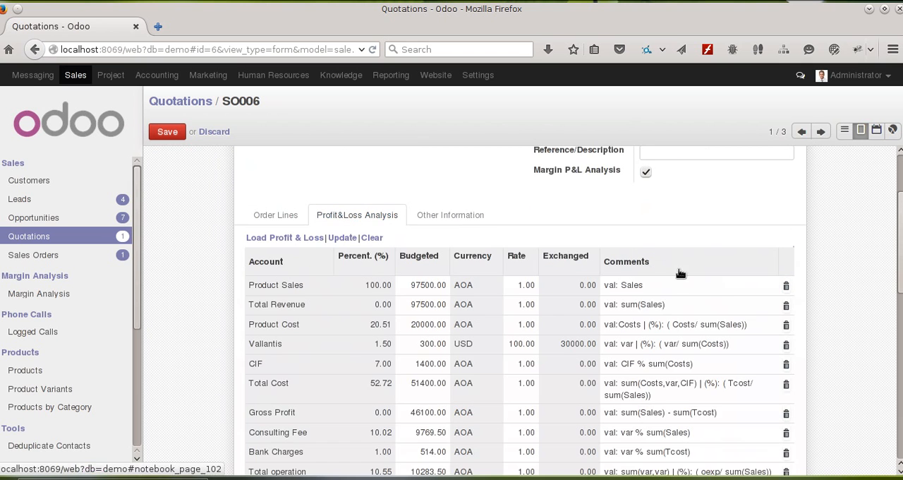
# Step: Move the CIF line above the Vallantis line in the quotation's Profit&Loss Analysis
pyautogui.scroll(-1, 719, 289)
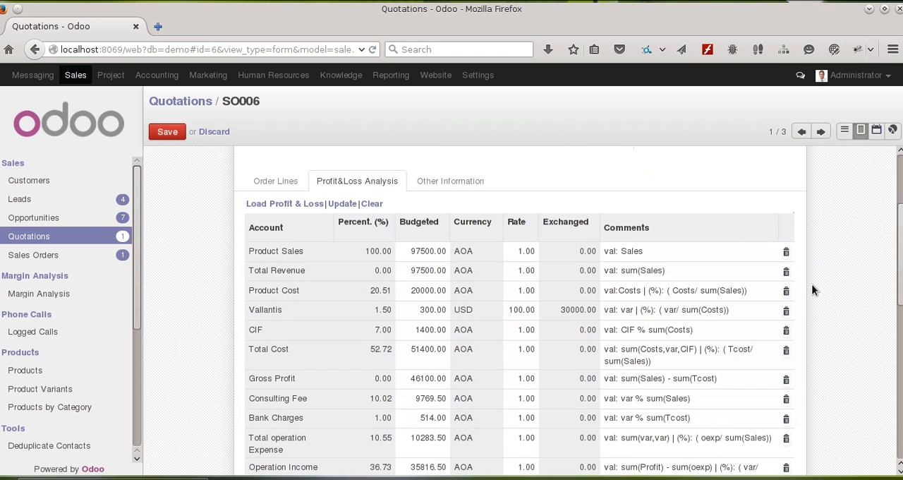
pyautogui.scroll(-1, 812, 289)
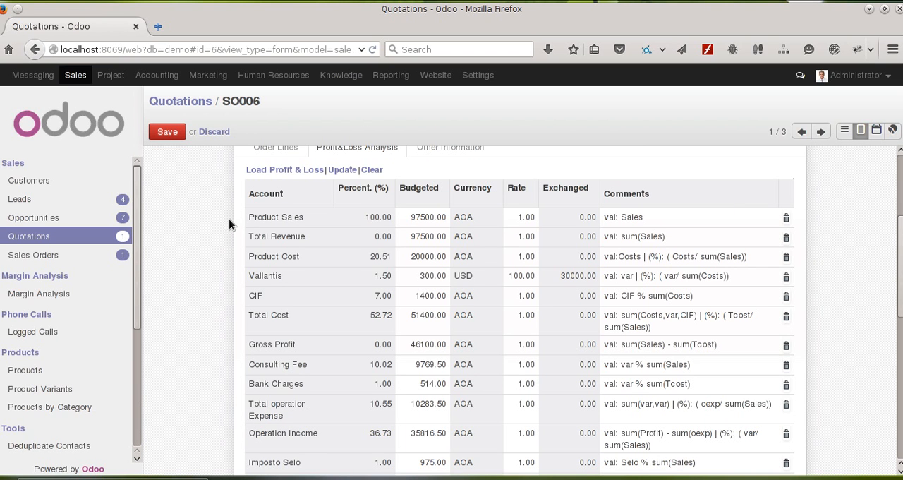
pyautogui.scroll(-4, 258, 227)
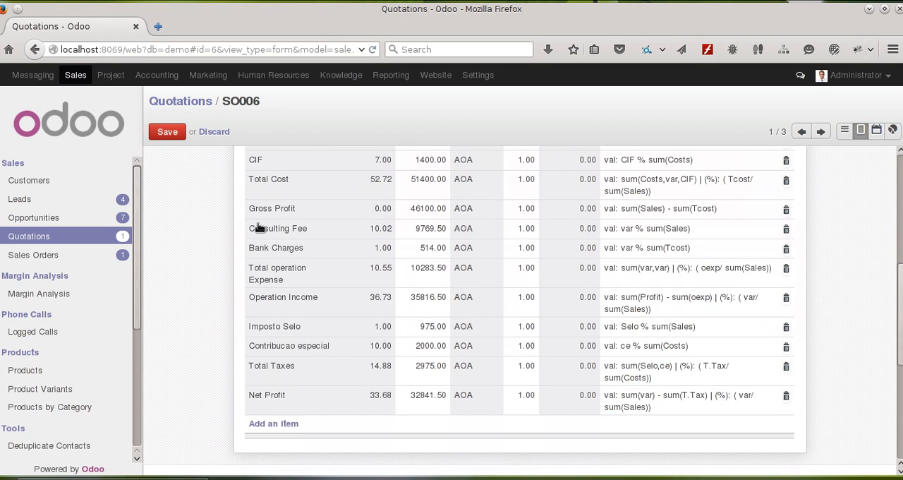
pyautogui.scroll(4, 259, 227)
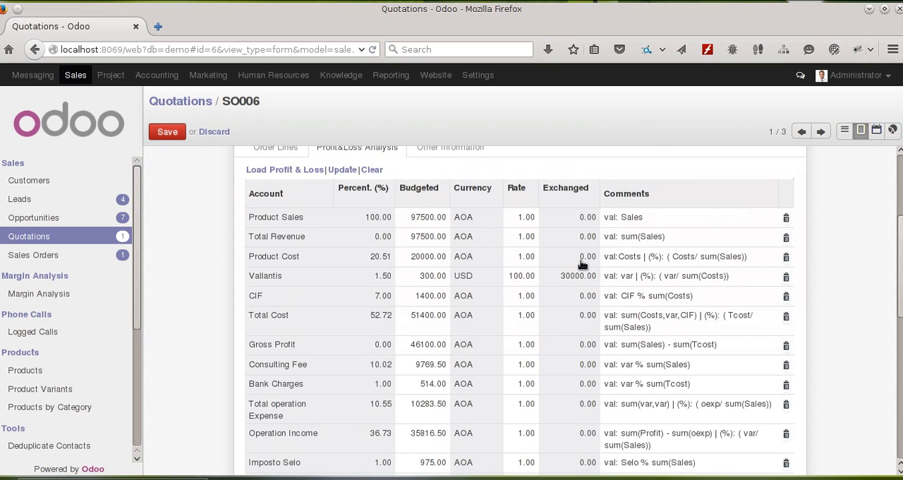
pyautogui.moveTo(366, 301)
pyautogui.mouseDown()
pyautogui.moveTo(372, 277)
pyautogui.moveTo(373, 296)
pyautogui.mouseUp()
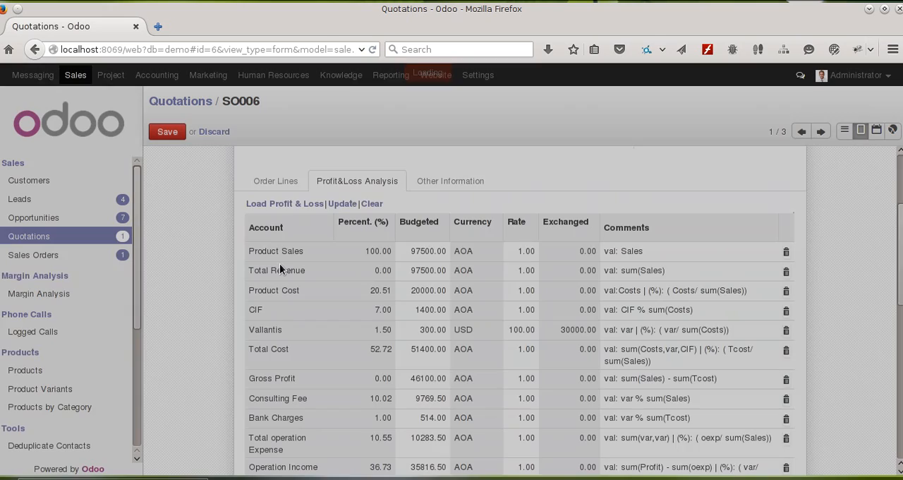
# Step: Examine the percentages, budgeted amounts and formula comments of the Profit&Loss Analysis lines from Product Sales to Net Profit
pyautogui.scroll(-1, 391, 247)
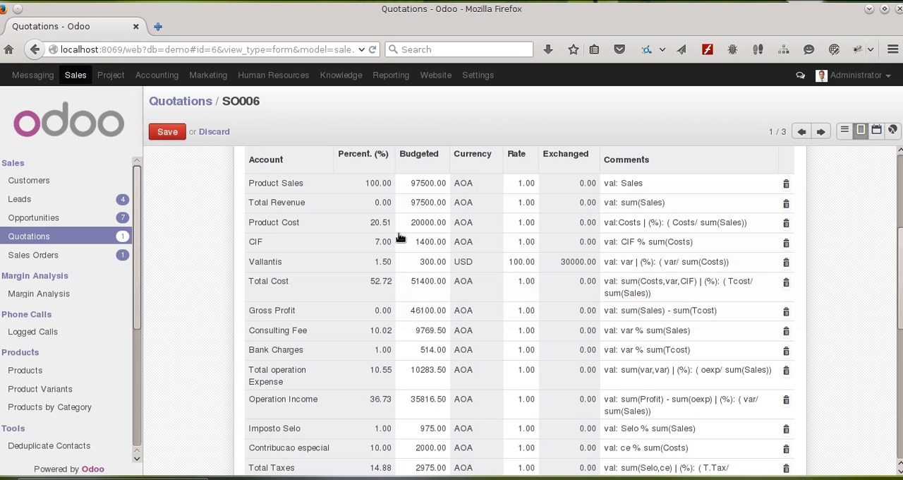
pyautogui.scroll(-2, 406, 262)
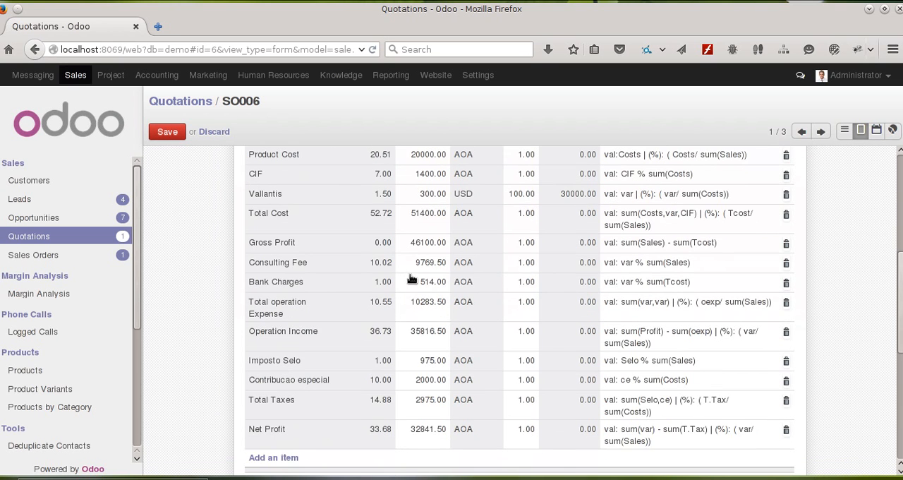
pyautogui.scroll(1, 411, 279)
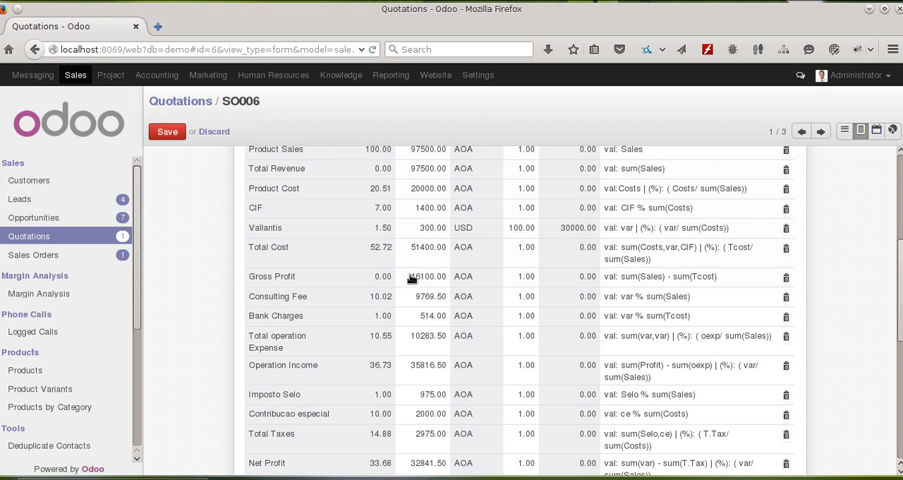
pyautogui.scroll(1, 411, 280)
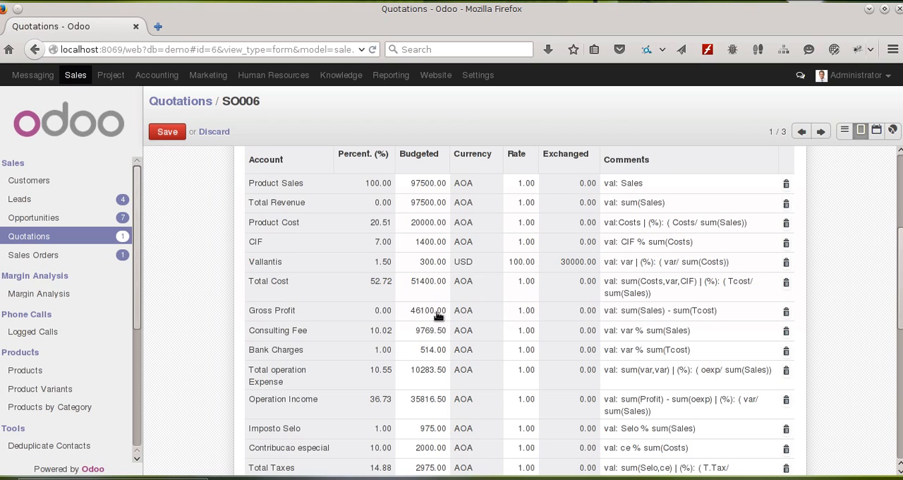
pyautogui.scroll(-1, 439, 314)
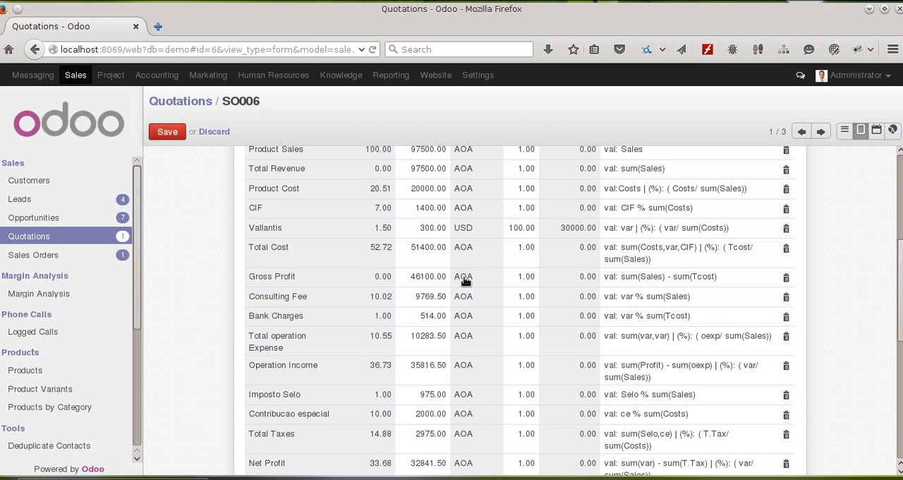
pyautogui.scroll(1, 396, 304)
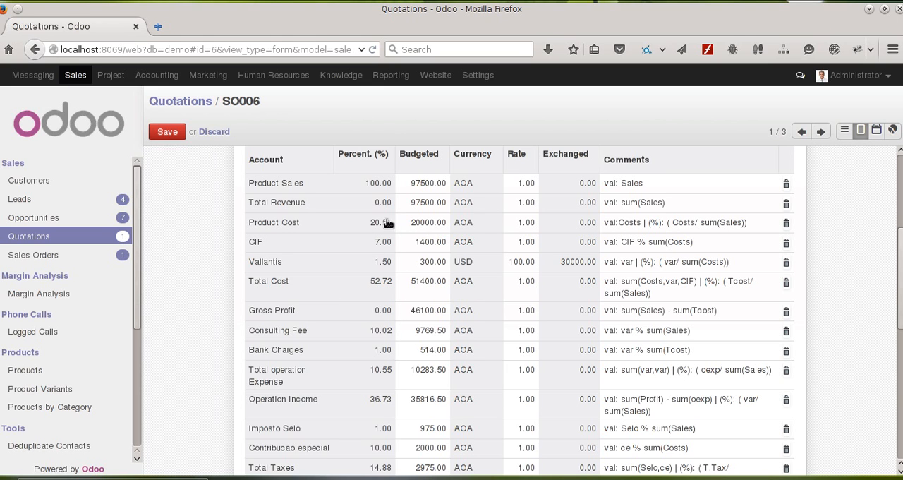
pyautogui.scroll(-3, 364, 192)
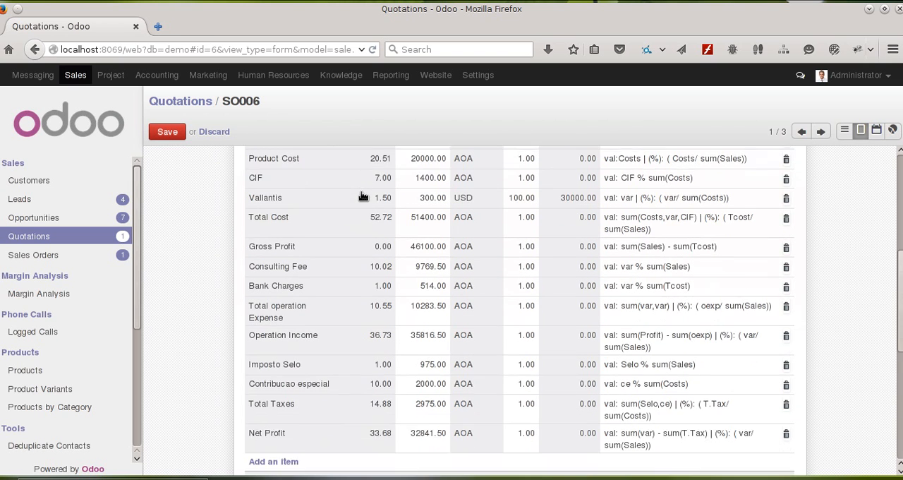
pyautogui.scroll(8, 441, 407)
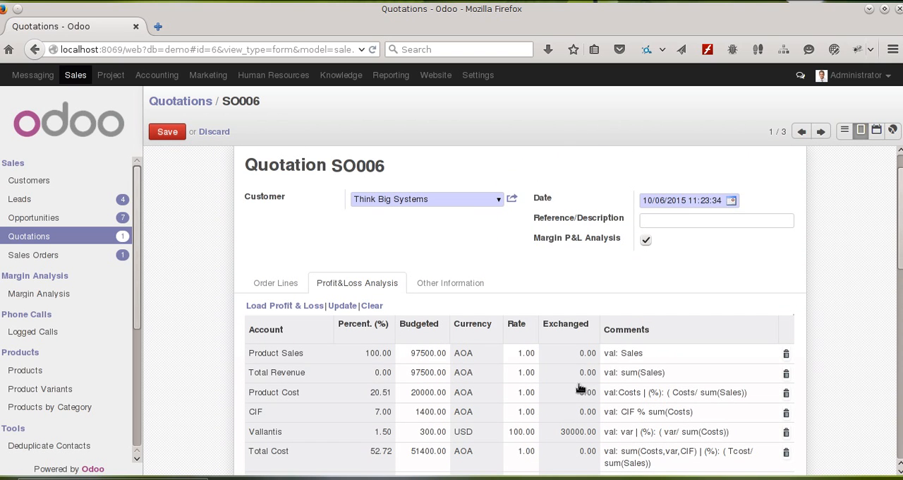
# Step: Clear all account lines from the quotation's Profit&Loss Analysis
pyautogui.click(378, 305)
pyautogui.scroll(-2, 760, 247)
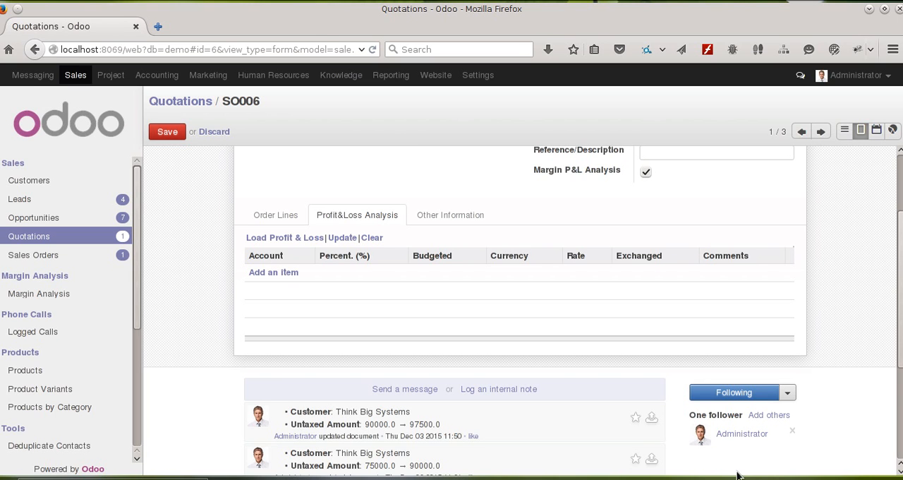
# Step: Load the profit and loss account lines into the quotation's analysis and review their values and comments down to Net Profit
pyautogui.click(275, 238)
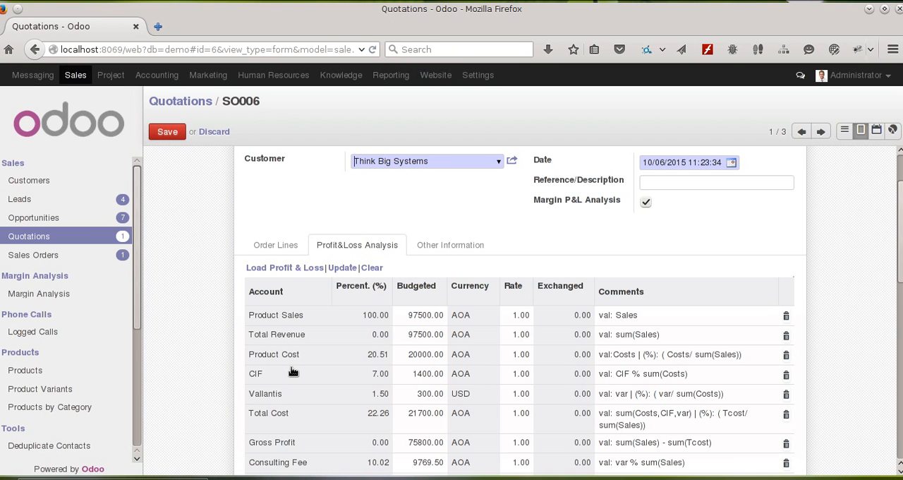
pyautogui.scroll(-2, 696, 315)
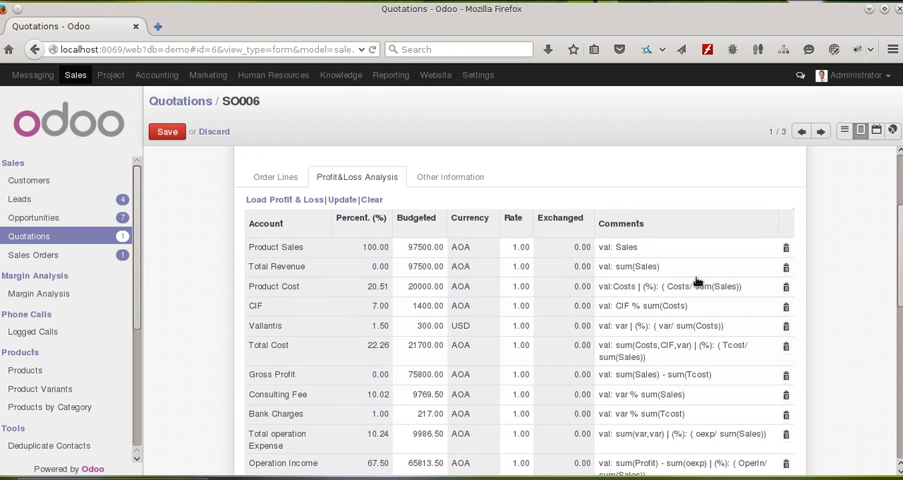
pyautogui.scroll(-2, 697, 281)
pyautogui.scroll(-2, 81, 339)
pyautogui.scroll(-3, 82, 338)
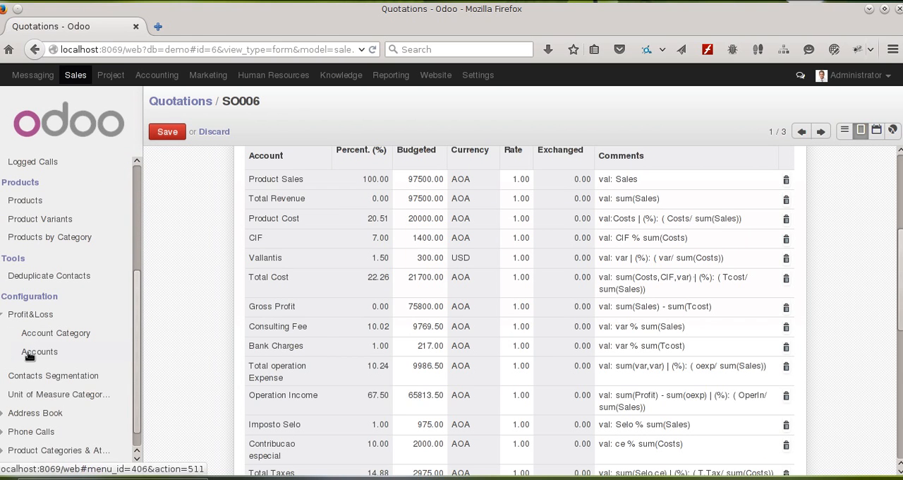
pyautogui.scroll(2, 725, 301)
pyautogui.scroll(2, 725, 301)
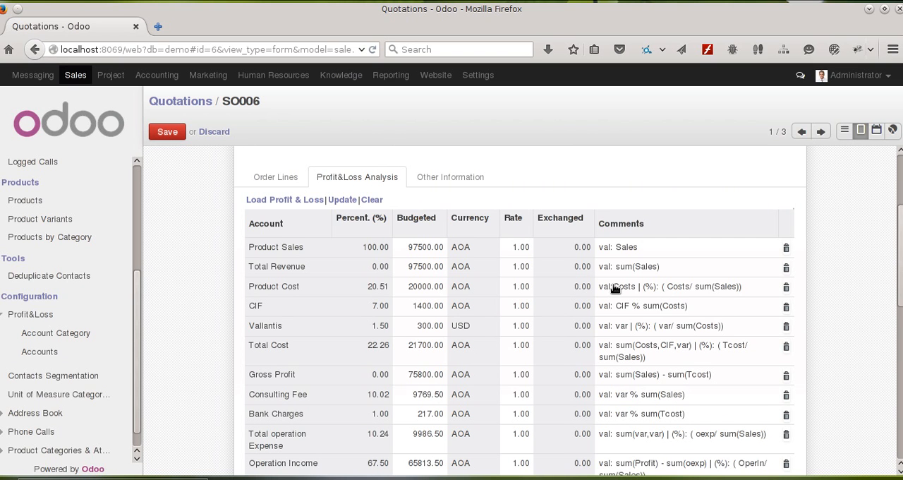
pyautogui.scroll(-4, 608, 288)
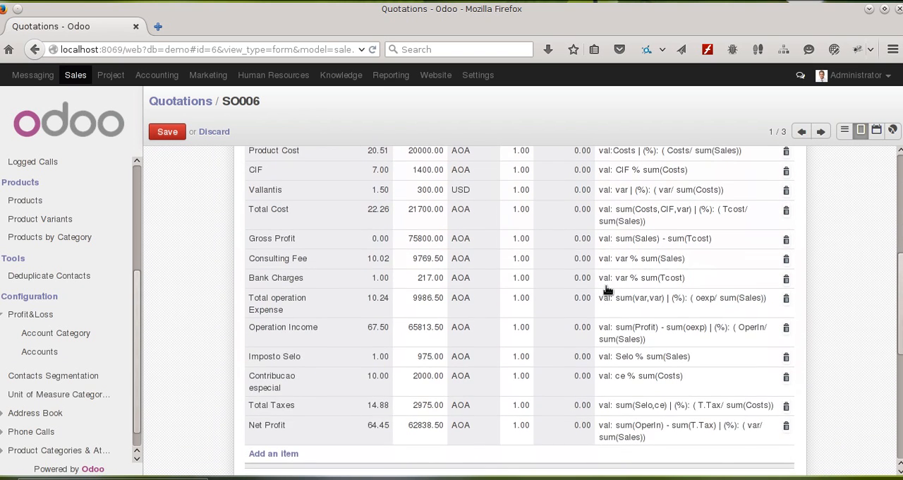
pyautogui.scroll(-1, 606, 289)
# Step: Set the Vallantis line's rate to 100 and update the quotation's Profit&Loss Analysis
pyautogui.scroll(2, 605, 294)
pyautogui.scroll(1, 605, 296)
pyautogui.click(515, 259)
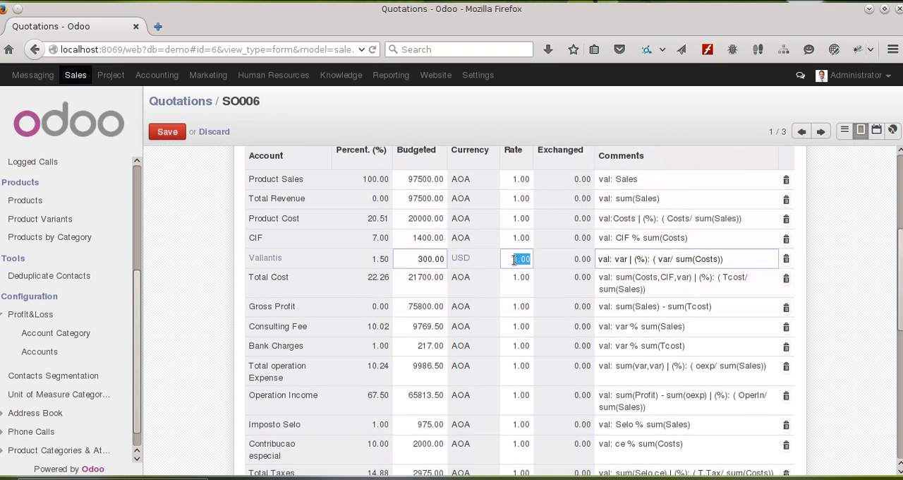
pyautogui.write('100')
pyautogui.click(875, 294)
pyautogui.scroll(3, 582, 295)
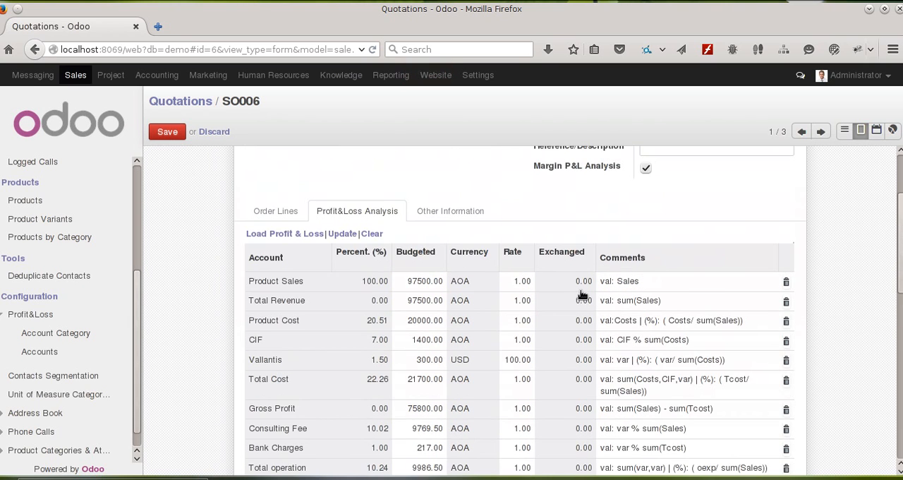
pyautogui.click(341, 234)
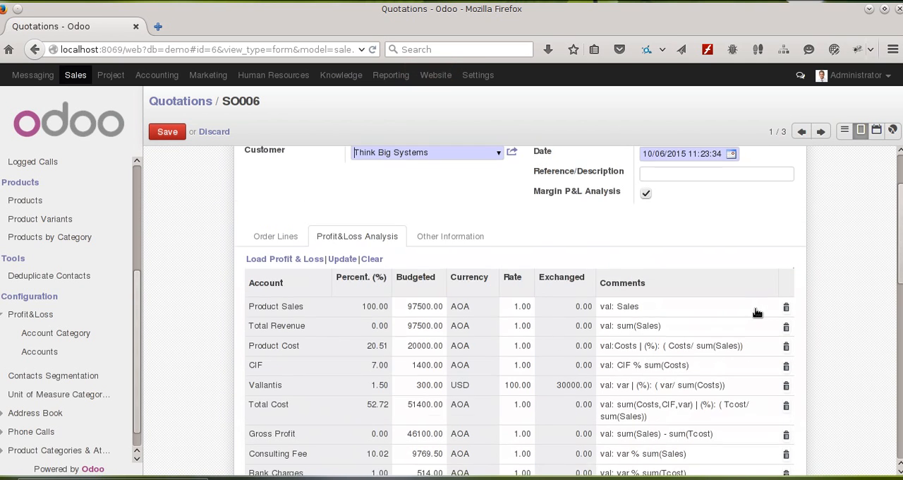
# Step: Examine the exchanged amount on the Vallantis line and the recalculated costs, profits and taxes down to Net Profit
pyautogui.scroll(-5, 756, 310)
pyautogui.scroll(2, 757, 310)
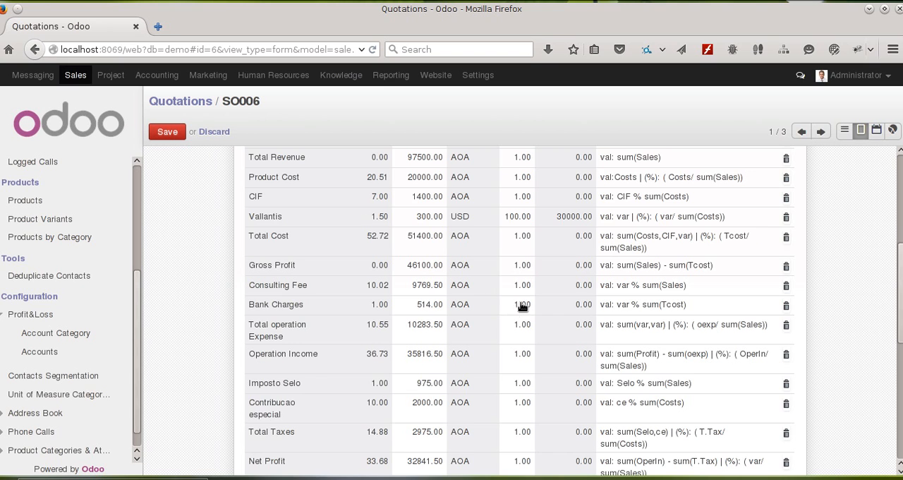
pyautogui.scroll(-1, 511, 312)
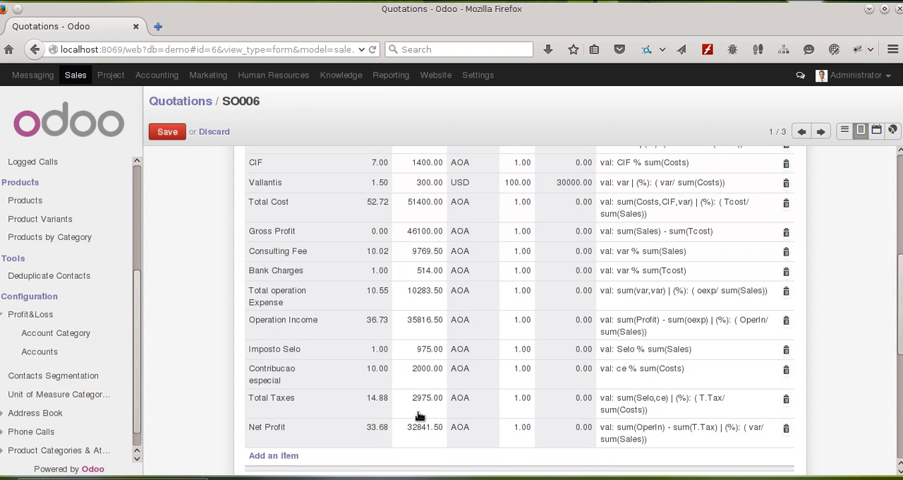
pyautogui.scroll(1, 409, 296)
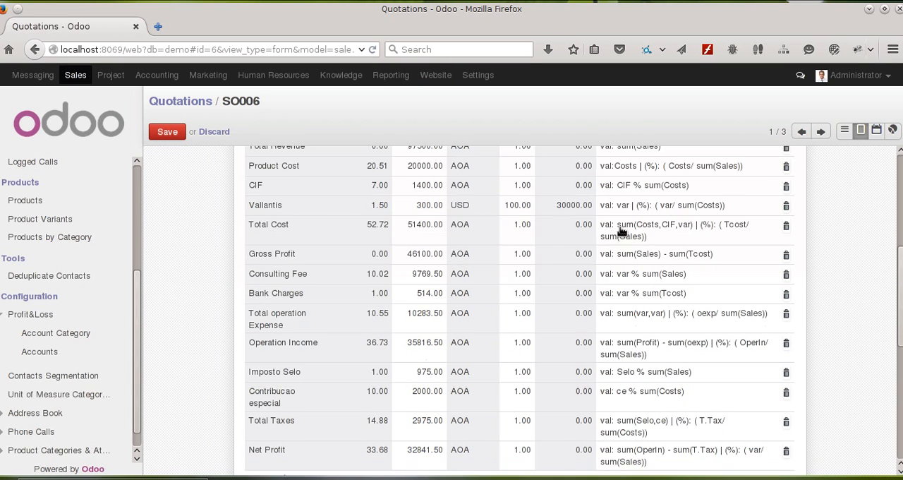
pyautogui.scroll(-2, 578, 240)
pyautogui.scroll(-3, 574, 250)
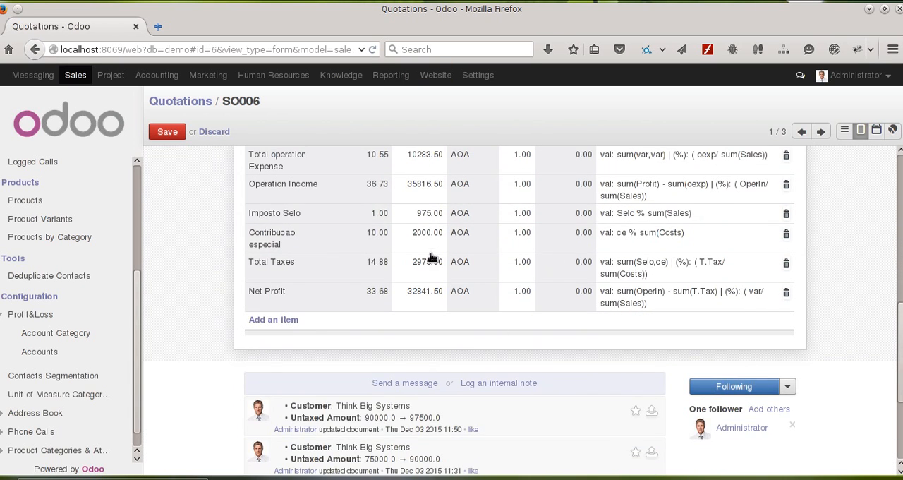
pyautogui.scroll(3, 424, 247)
pyautogui.scroll(8, 404, 248)
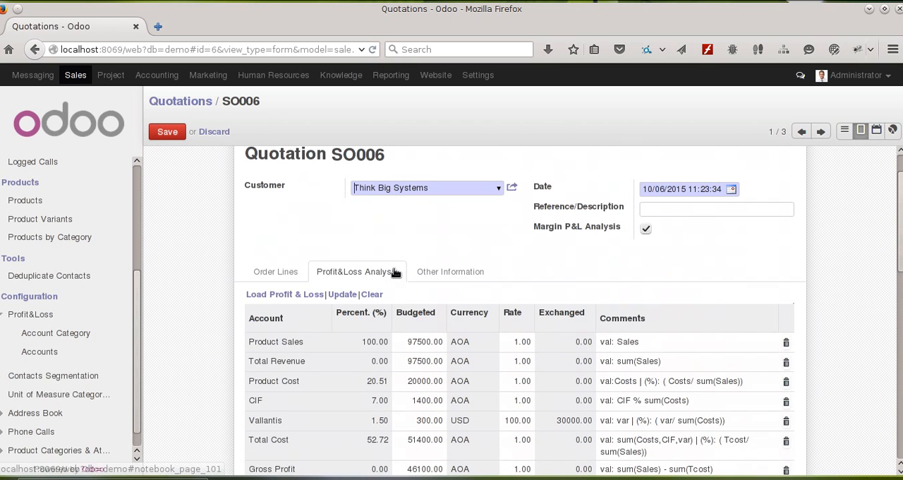
# Step: Save the quotation and open its Margin Analysis record to compare the budgeted, real and difference figures
pyautogui.click(167, 132)
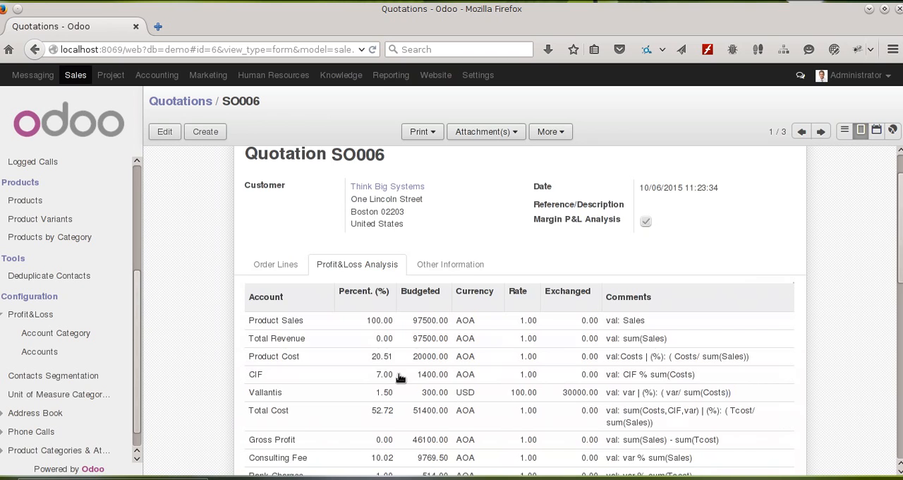
pyautogui.scroll(-3, 398, 377)
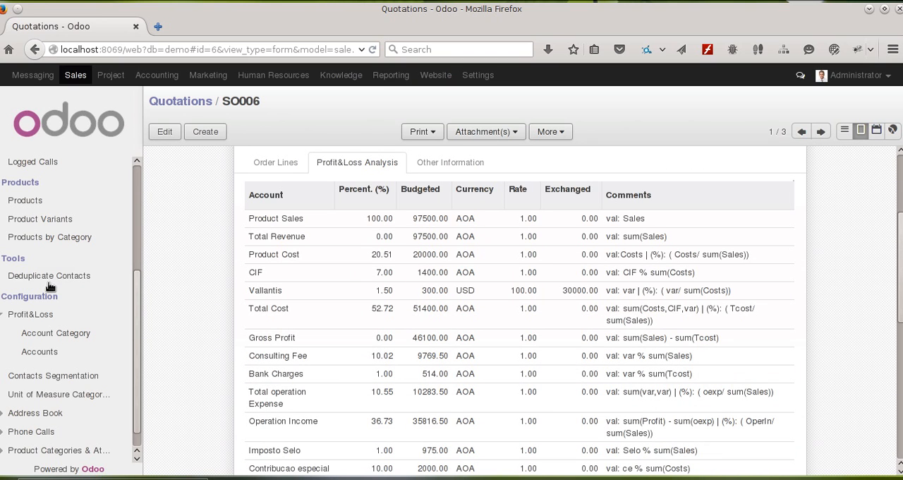
pyautogui.scroll(3, 50, 268)
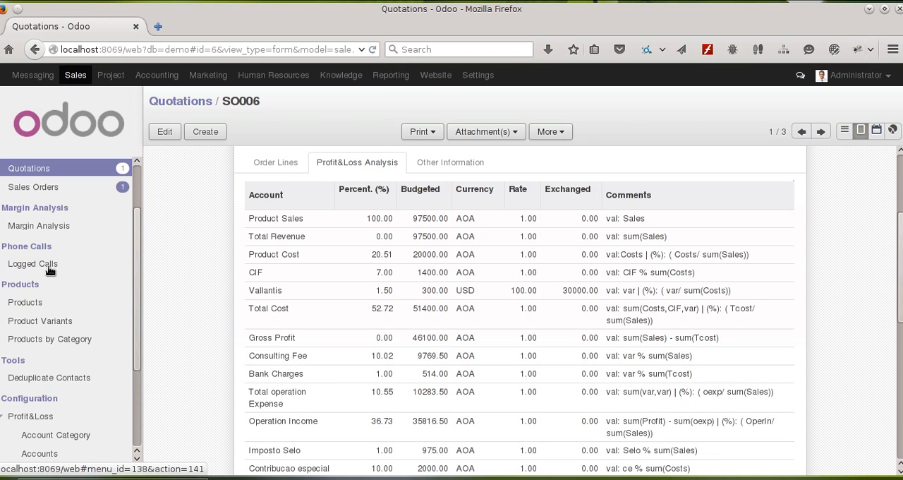
pyautogui.click(65, 227)
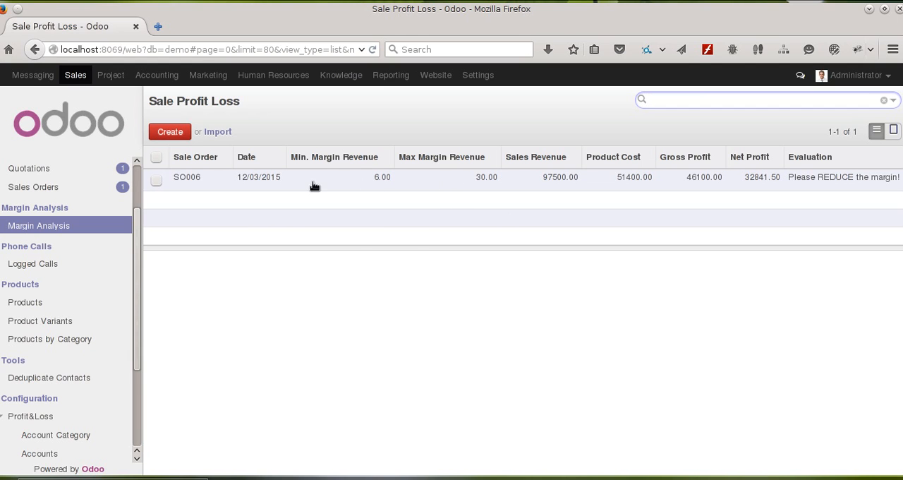
pyautogui.click(832, 181)
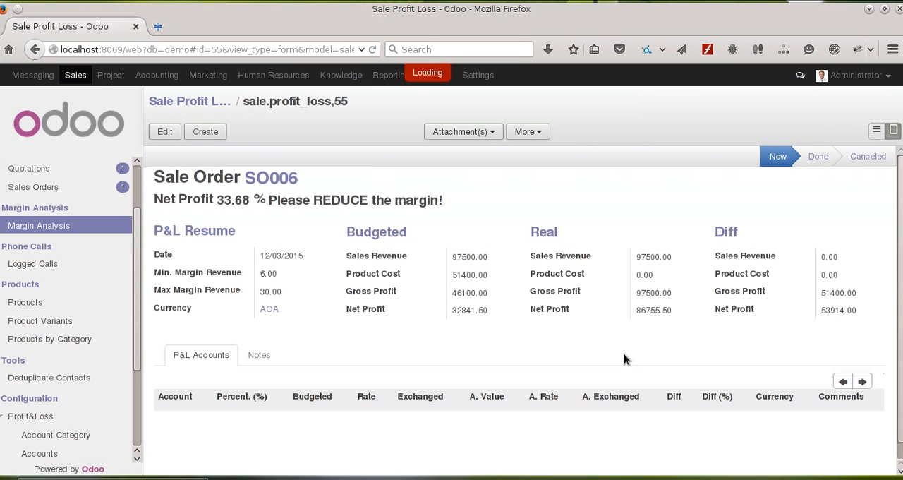
pyautogui.scroll(-3, 419, 369)
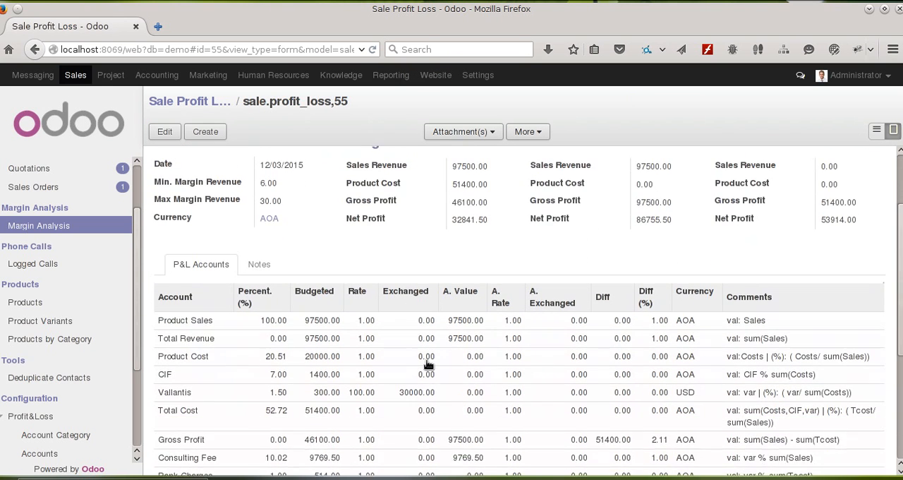
pyautogui.scroll(3, 430, 364)
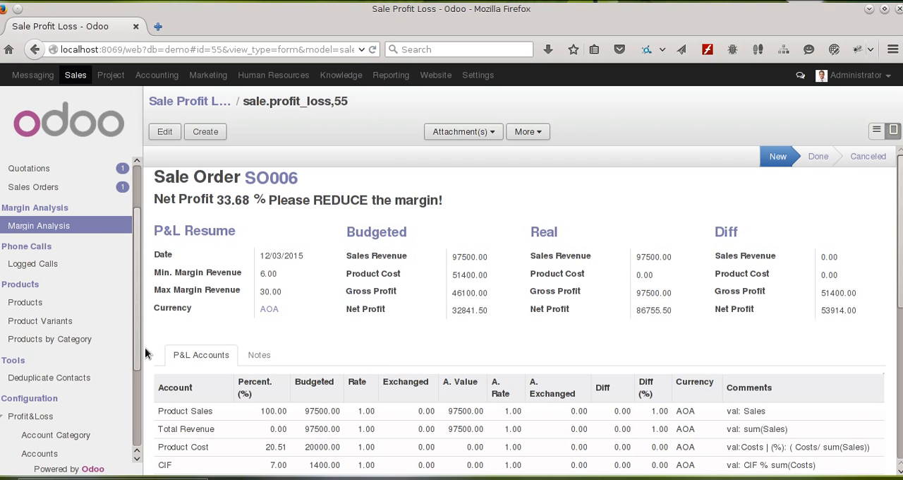
# Step: Edit the Margin Analysis record, set the Vallantis line's actual rate to 200 and update the P&L accounts
pyautogui.click(166, 134)
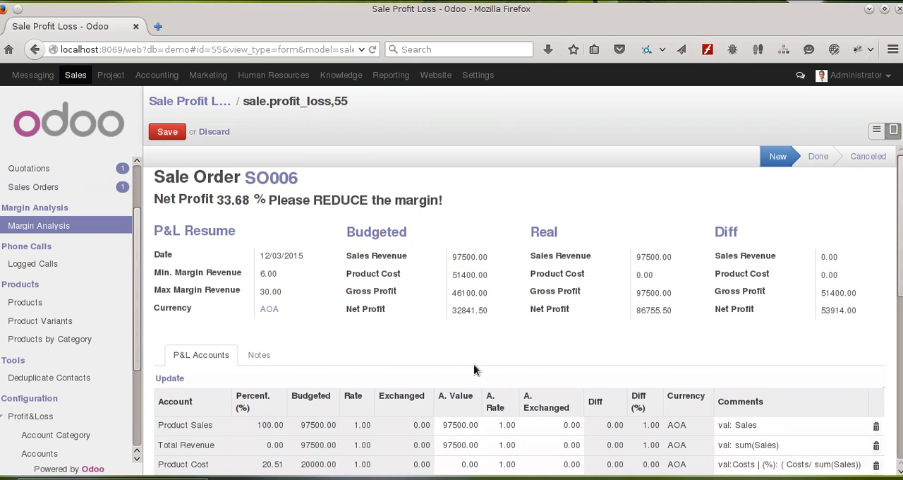
pyautogui.scroll(-2, 555, 379)
pyautogui.scroll(-1, 555, 379)
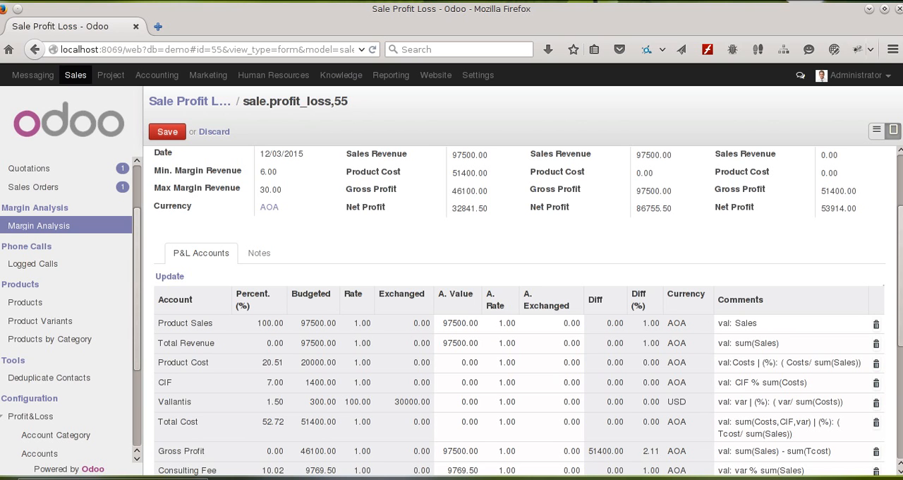
pyautogui.scroll(-1, 476, 264)
pyautogui.scroll(-3, 476, 264)
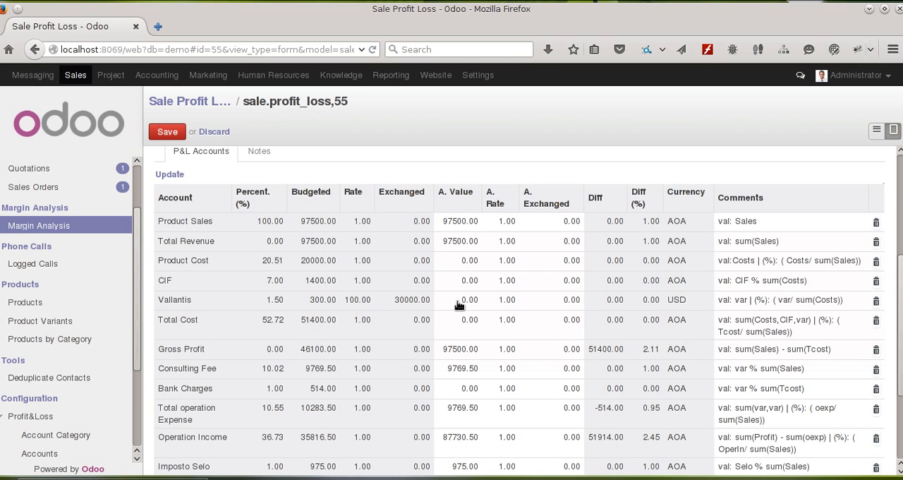
pyautogui.click(502, 301)
pyautogui.write('2')
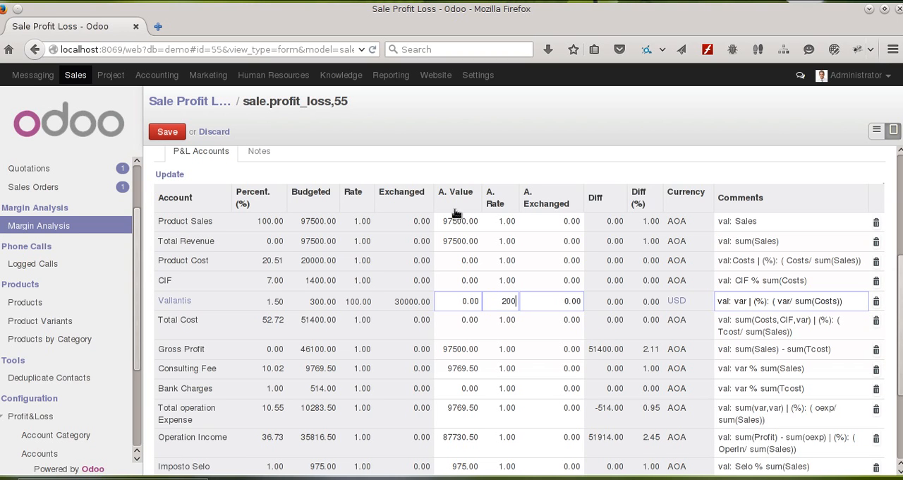
pyautogui.click(176, 177)
pyautogui.scroll(-2, 636, 337)
pyautogui.scroll(-4, 640, 347)
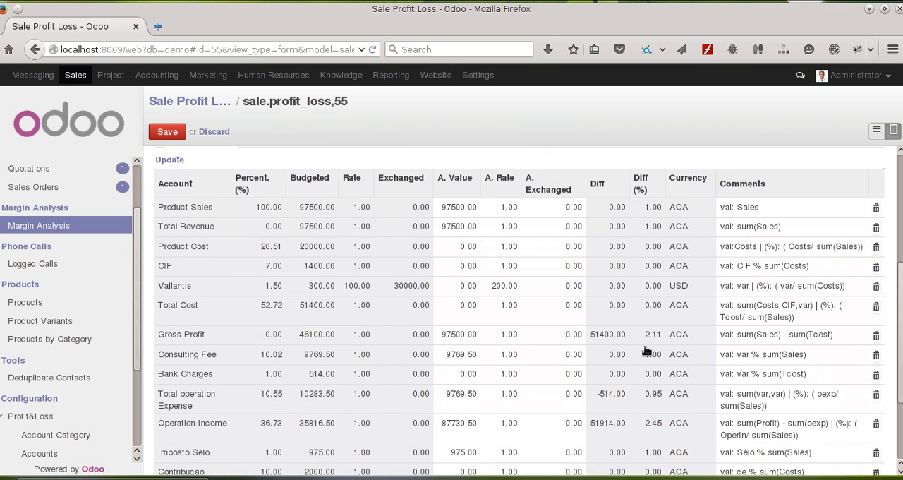
# Step: Set the Vallantis line's actual value to 300 and recalculate the P&L accounts
pyautogui.click(469, 283)
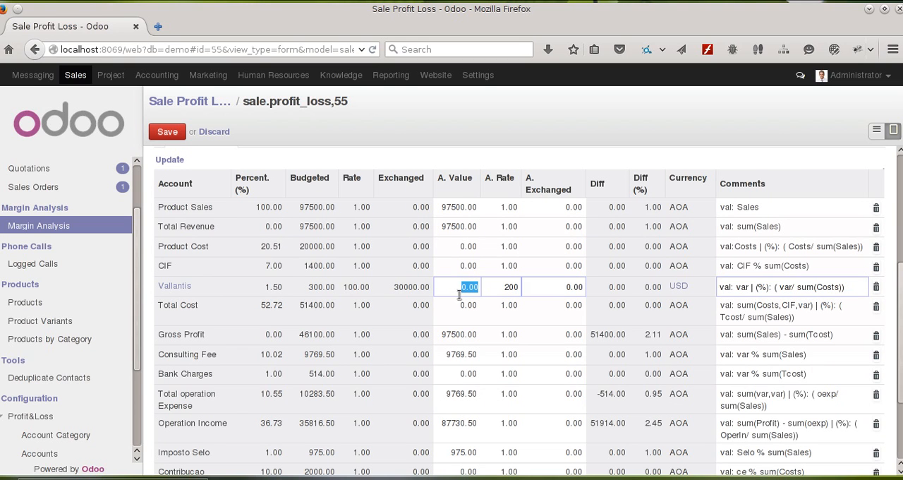
pyautogui.write('3')
pyautogui.click(170, 160)
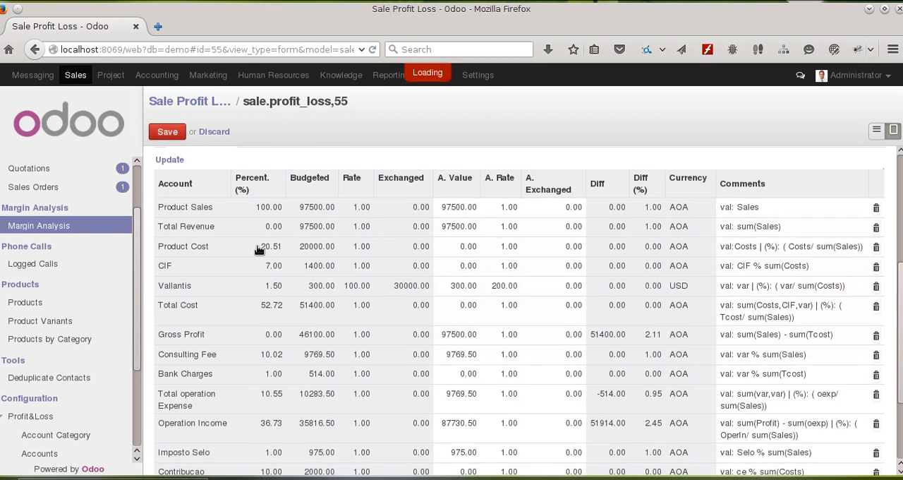
pyautogui.scroll(-1, 366, 254)
pyautogui.scroll(-5, 378, 262)
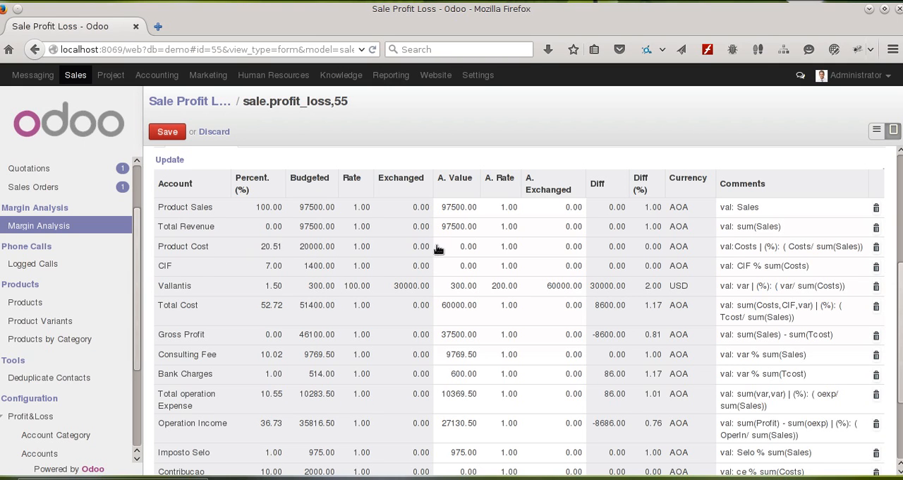
# Step: Set the actual value to 22000 for Product Cost and 1400 for CIF in the P&L accounts
pyautogui.click(462, 248)
pyautogui.moveTo(463, 248); pyautogui.dragTo(450, 248)
pyautogui.write('22000')
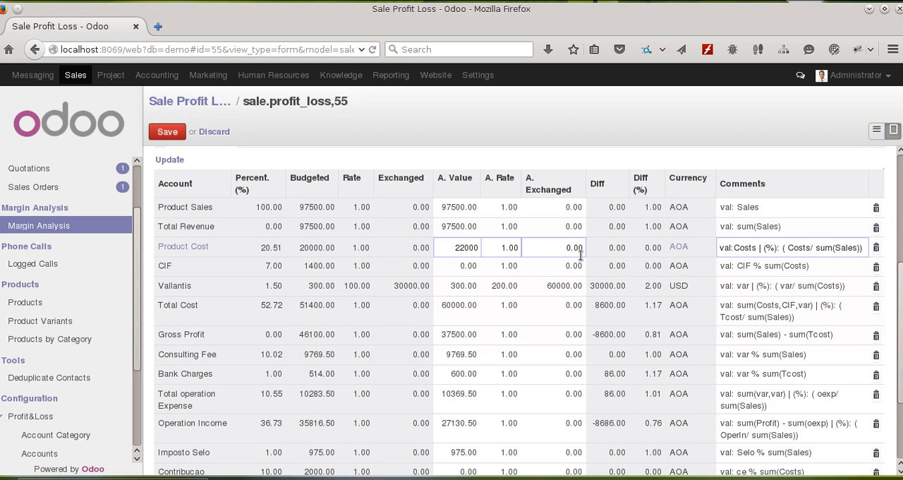
pyautogui.click(455, 267)
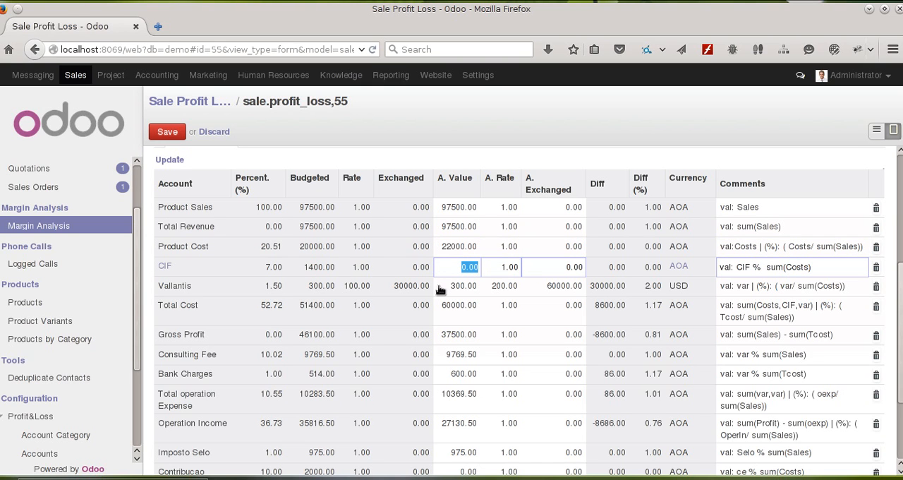
pyautogui.write('14')
pyautogui.scroll(-2, 493, 352)
pyautogui.click(492, 352)
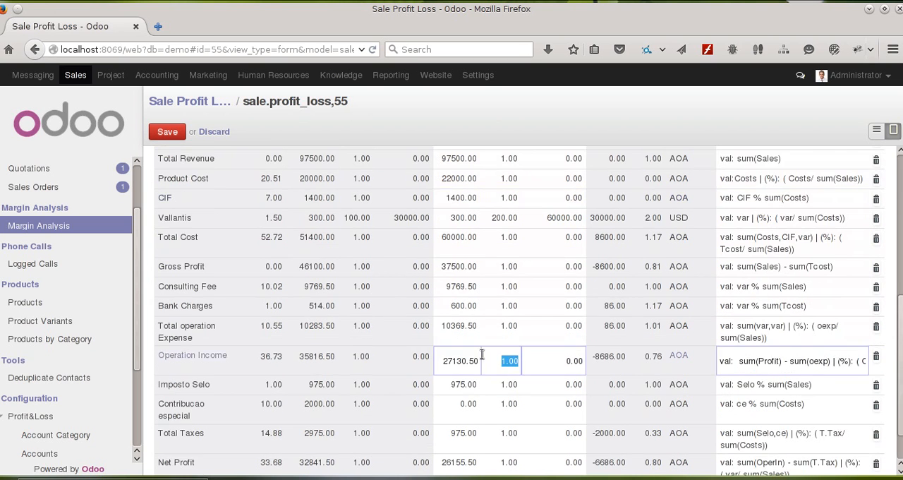
pyautogui.scroll(-2, 486, 356)
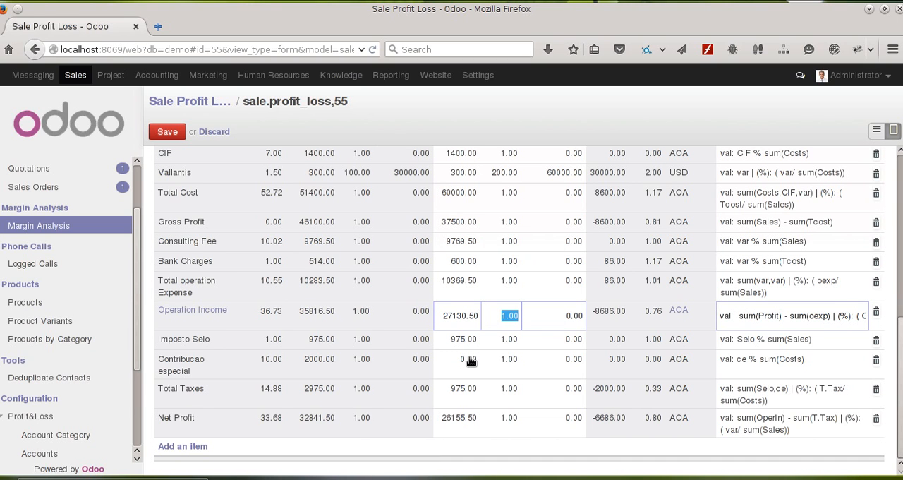
# Step: Update the P&L accounts with the new actual costs and review the differences down to Net Profit
pyautogui.scroll(6, 471, 360)
pyautogui.click(178, 290)
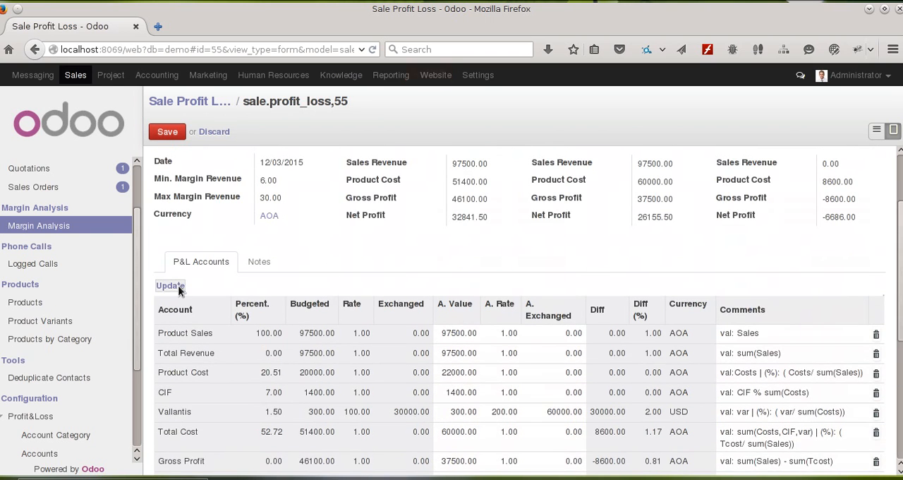
pyautogui.scroll(-8, 391, 317)
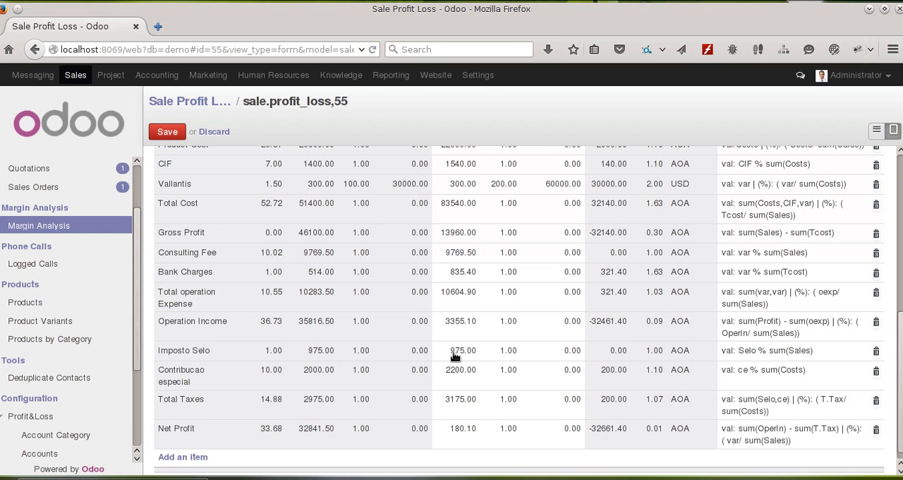
pyautogui.scroll(5, 455, 357)
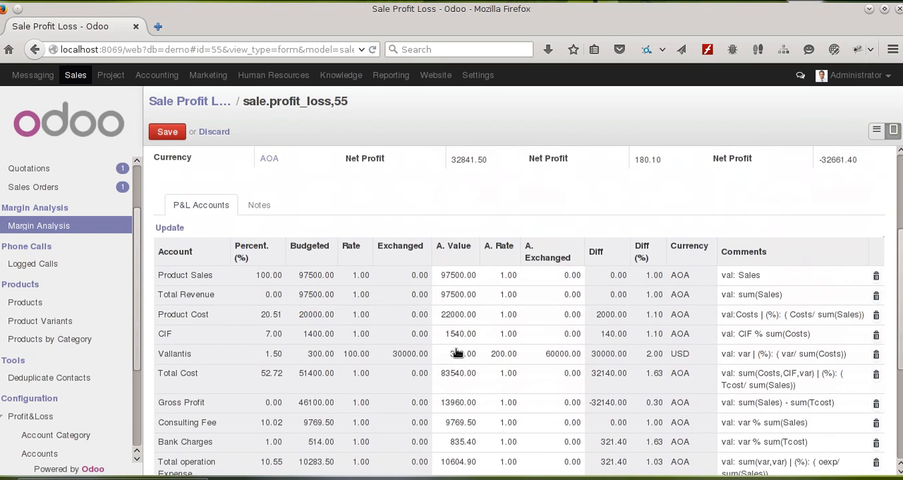
# Step: Set the actual value of Product Sales to 96000 and update the P&L accounts
pyautogui.doubleClick(455, 279)
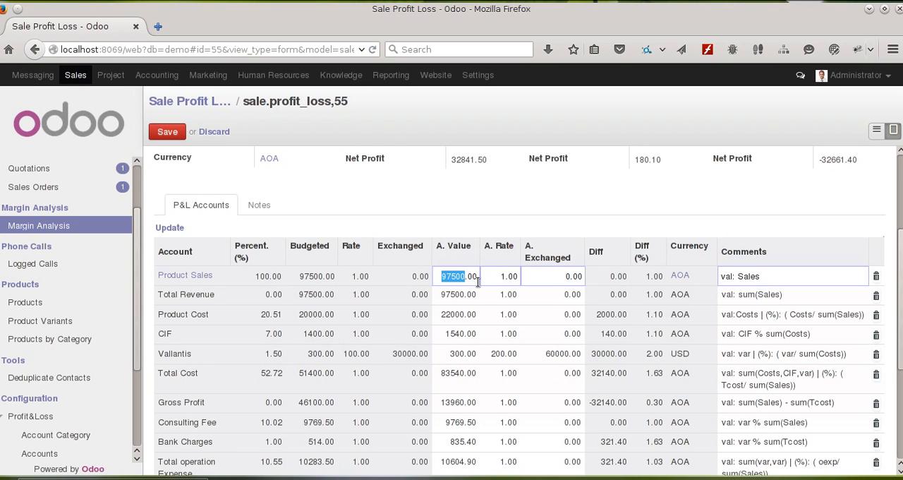
pyautogui.press('Left')
pyautogui.press('BackSpace')
pyautogui.press('BackSpace')
pyautogui.click(182, 229)
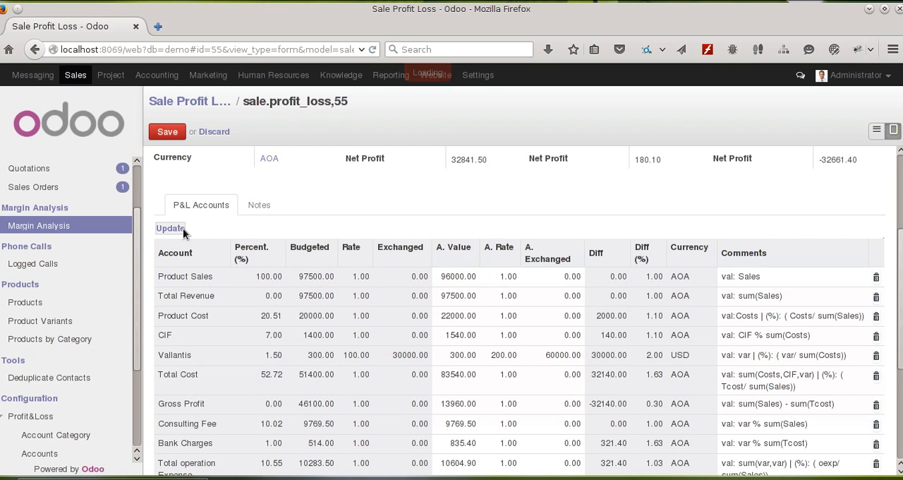
# Step: Compare the budgeted and real Sales Revenue, Product Cost and Net Profit in the P&L Resume with the account lines
pyautogui.scroll(-5, 415, 314)
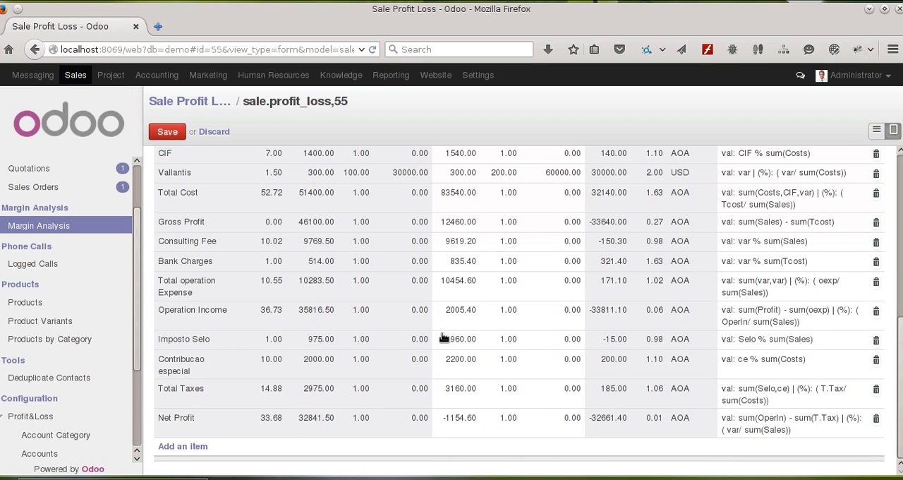
pyautogui.click(462, 345)
pyautogui.scroll(8, 399, 318)
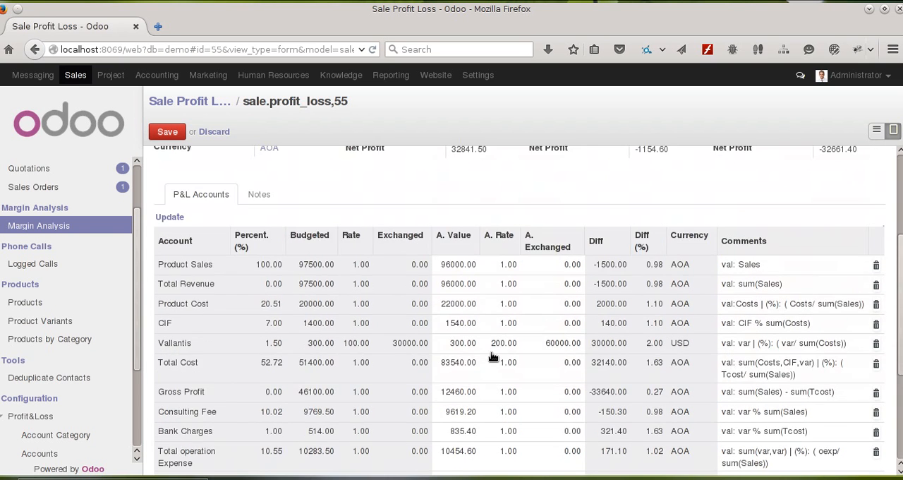
pyautogui.scroll(-1, 490, 357)
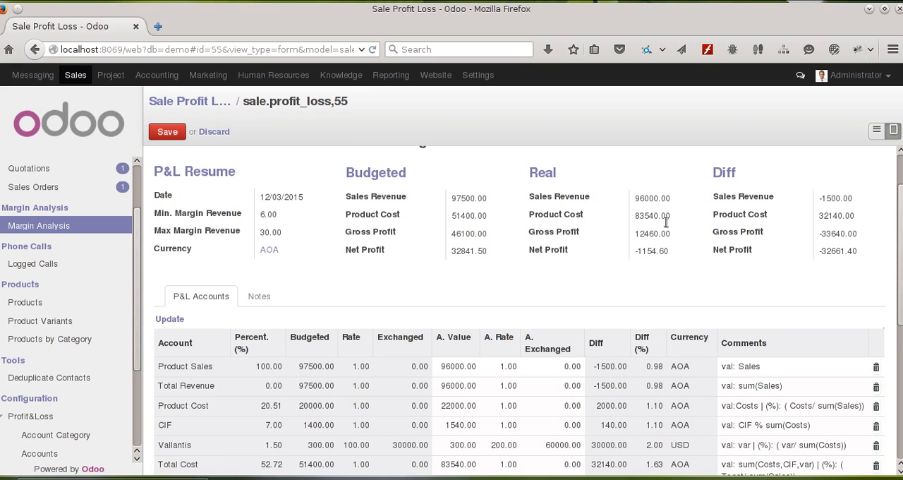
pyautogui.click(667, 215)
pyautogui.moveTo(452, 219); pyautogui.dragTo(488, 218)
pyautogui.moveTo(634, 215); pyautogui.dragTo(660, 215)
pyautogui.click(454, 198)
pyautogui.moveTo(455, 198); pyautogui.dragTo(489, 199)
pyautogui.moveTo(634, 198); pyautogui.dragTo(670, 202)
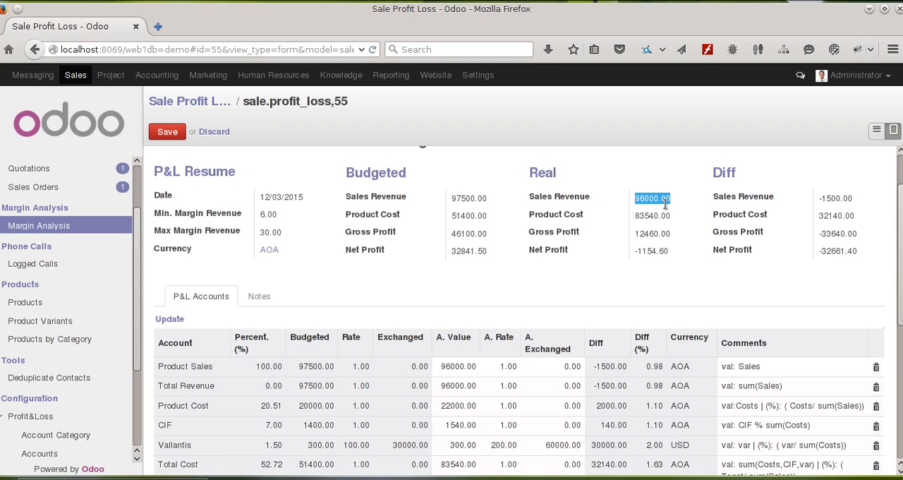
pyautogui.moveTo(448, 243); pyautogui.dragTo(488, 254)
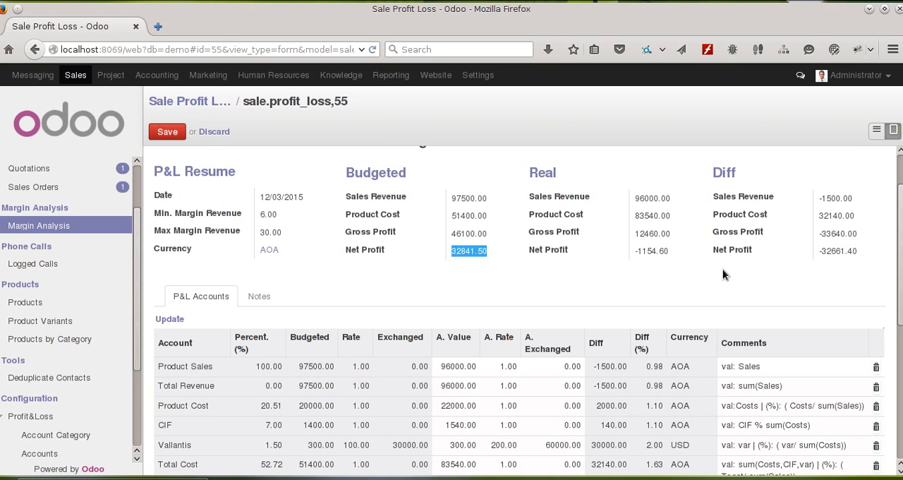
pyautogui.moveTo(637, 251); pyautogui.dragTo(665, 252)
# Step: Examine the formulas in the P&L account lines and the Net Profit margin message for sale order SO006
pyautogui.scroll(-3, 667, 258)
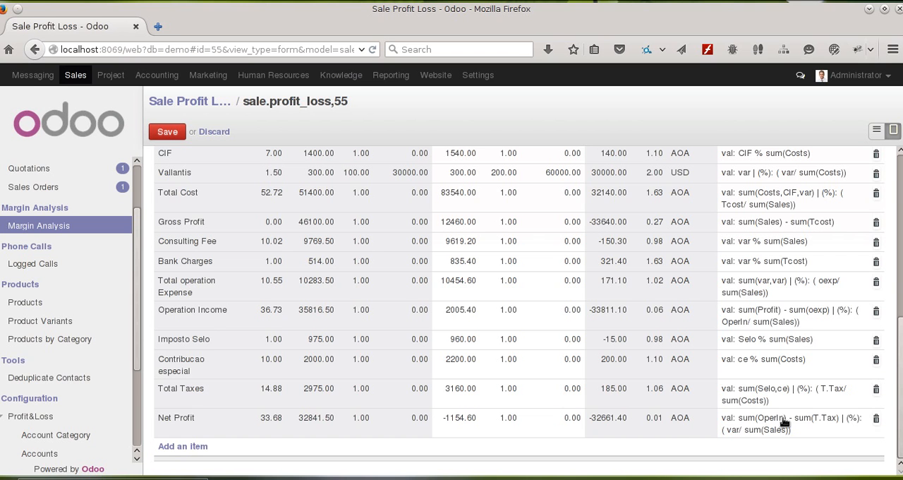
pyautogui.scroll(5, 698, 421)
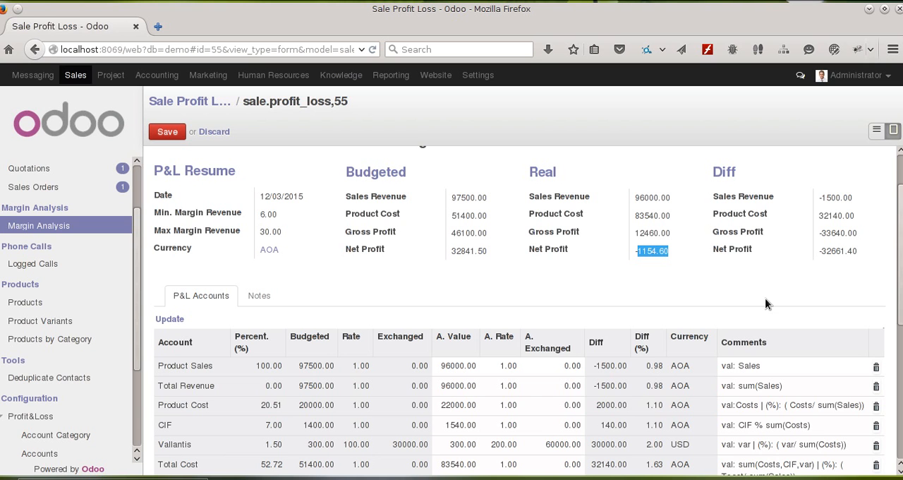
pyautogui.scroll(-3, 530, 306)
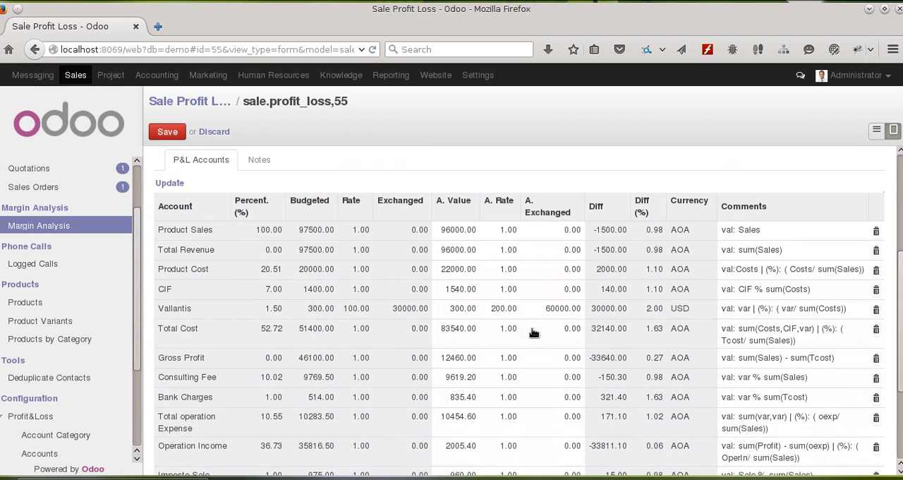
pyautogui.scroll(5, 532, 332)
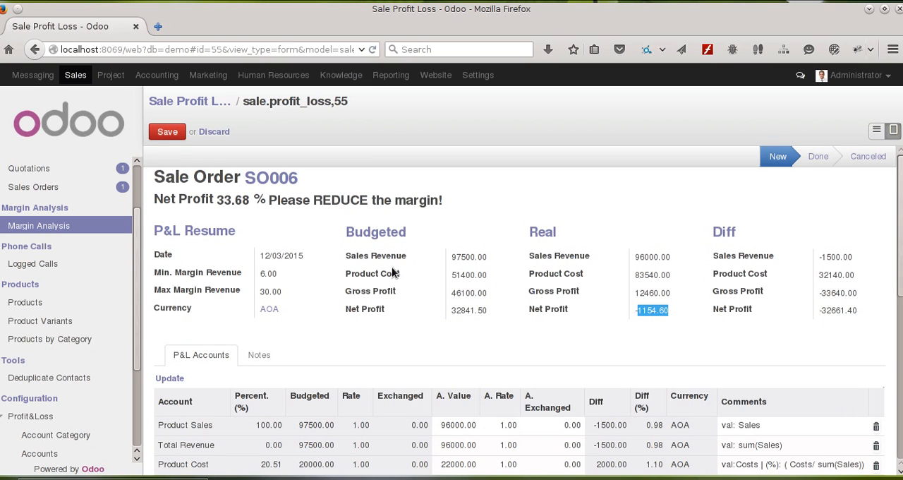
pyautogui.click(149, 195)
pyautogui.moveTo(467, 209); pyautogui.dragTo(209, 203)
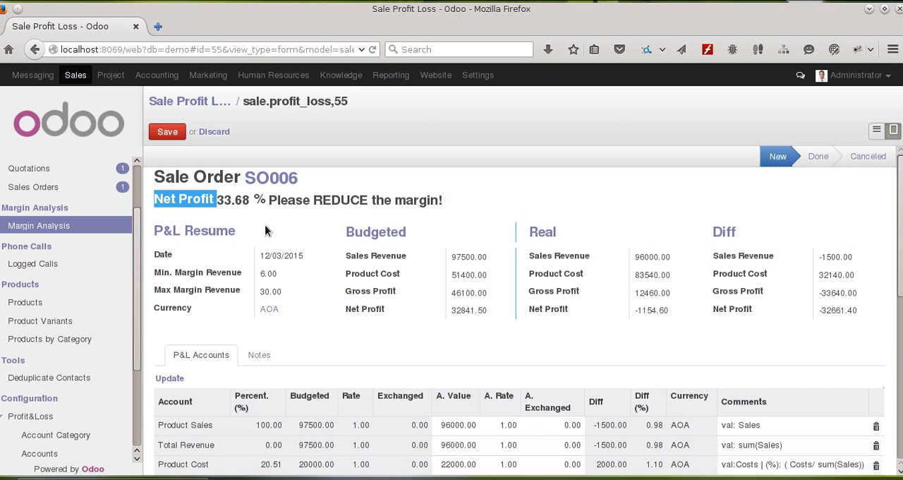
pyautogui.scroll(-5, 263, 230)
pyautogui.scroll(-1, 263, 230)
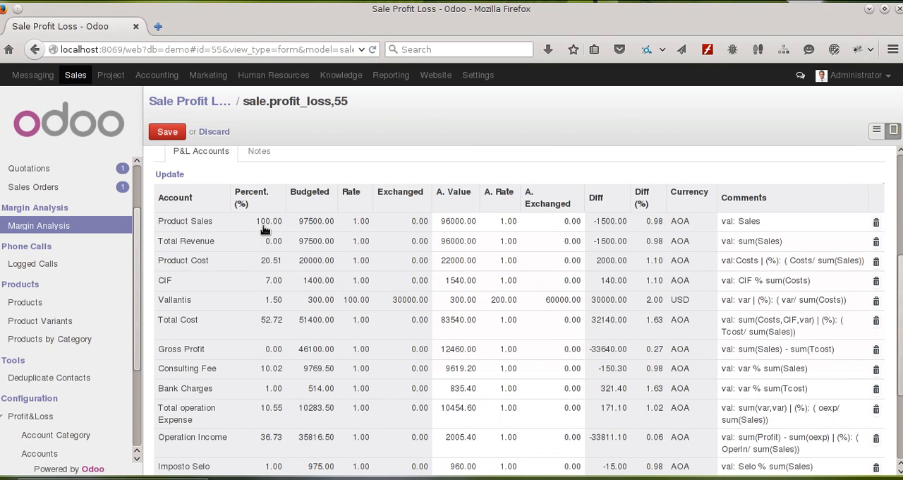
pyautogui.scroll(3, 352, 171)
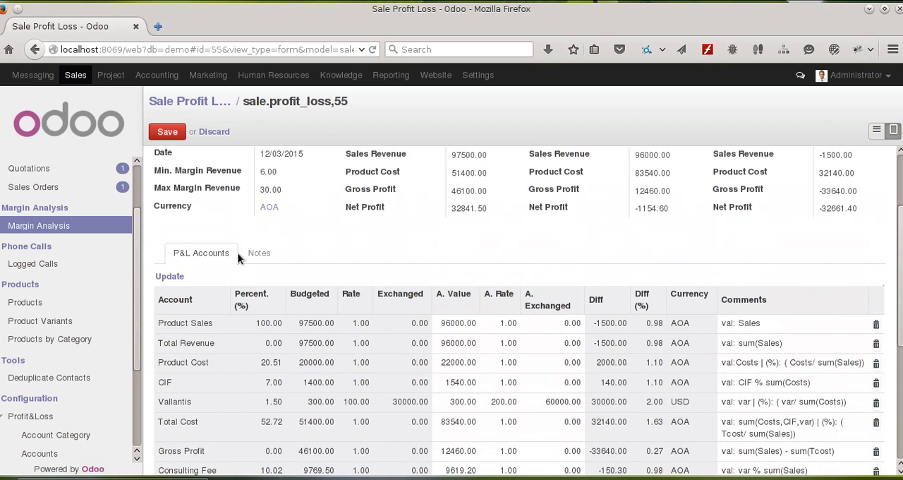
# Step: View the record's Notes area for comments on the actual results, and return to review the P&L account lines
pyautogui.click(252, 254)
pyautogui.click(187, 379)
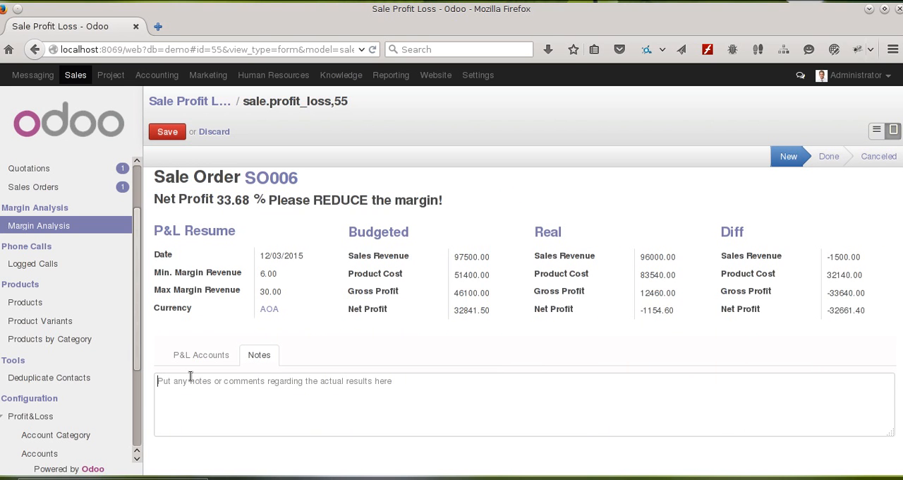
pyautogui.click(220, 357)
pyautogui.click(261, 353)
pyautogui.click(204, 357)
pyautogui.scroll(-10, 251, 340)
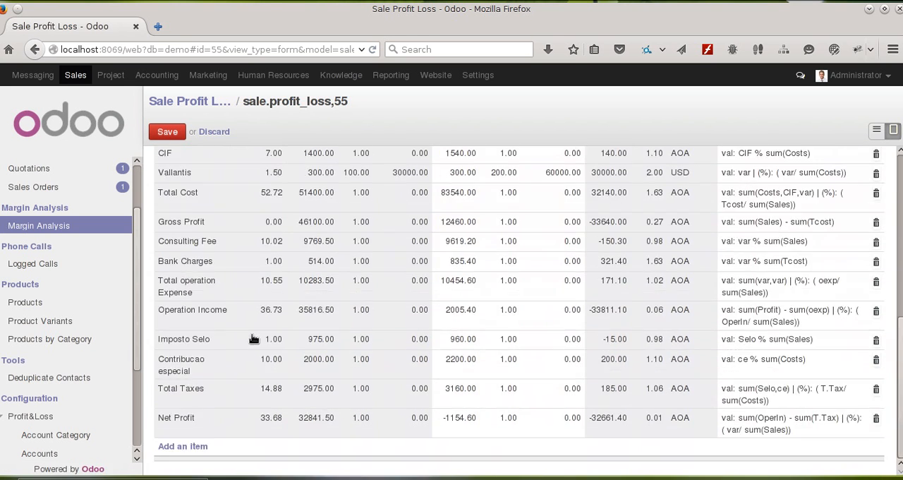
pyautogui.scroll(1, 244, 343)
pyautogui.scroll(-1, 237, 351)
pyautogui.scroll(1, 180, 444)
pyautogui.scroll(-1, 232, 383)
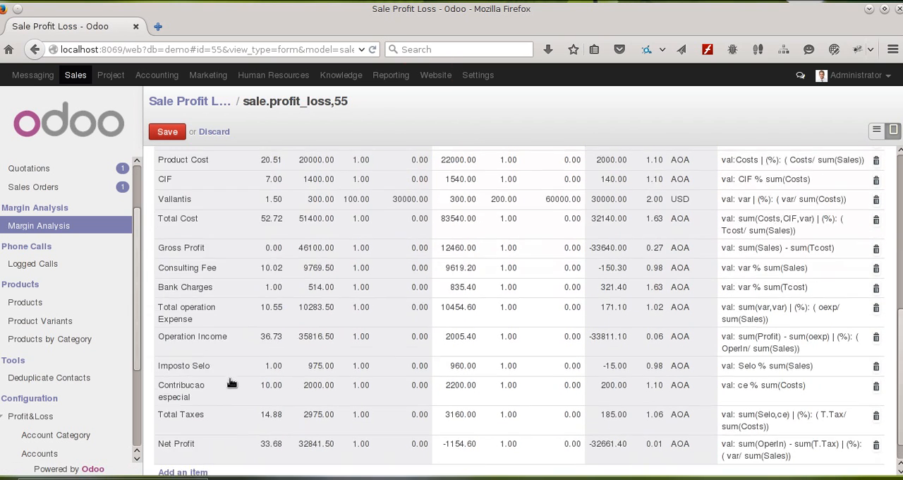
pyautogui.click(188, 445)
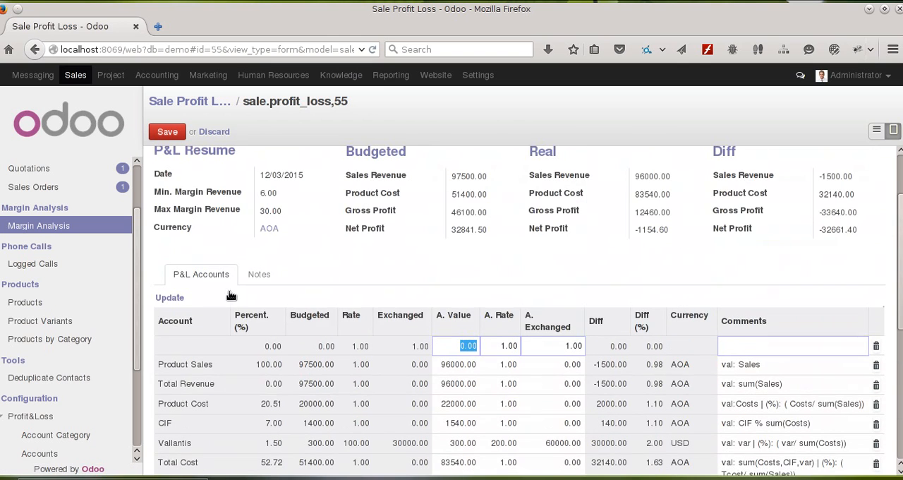
pyautogui.click(180, 354)
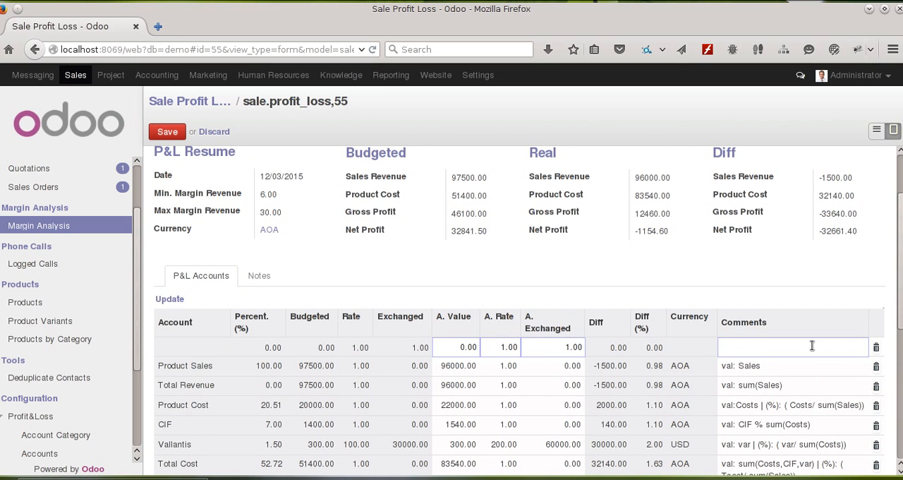
pyautogui.click(875, 348)
# Step: Save the margin analysis record of sale order SO006
pyautogui.scroll(2, 404, 250)
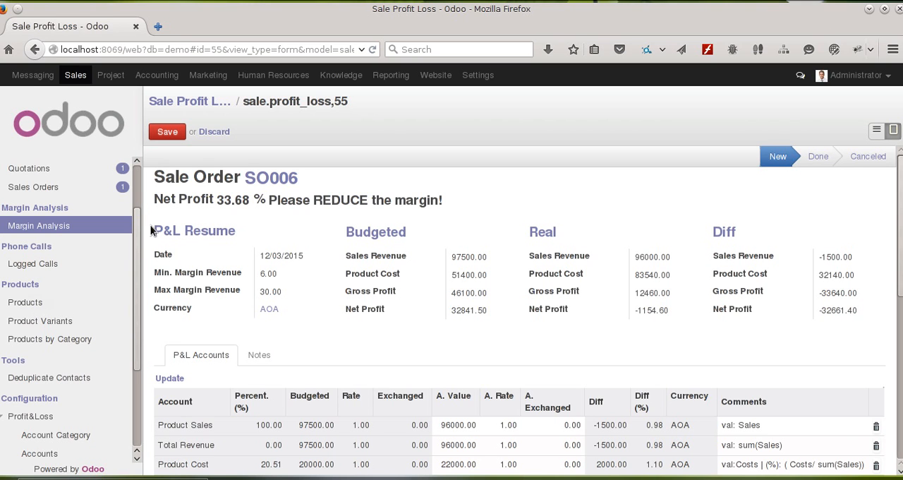
pyautogui.click(167, 132)
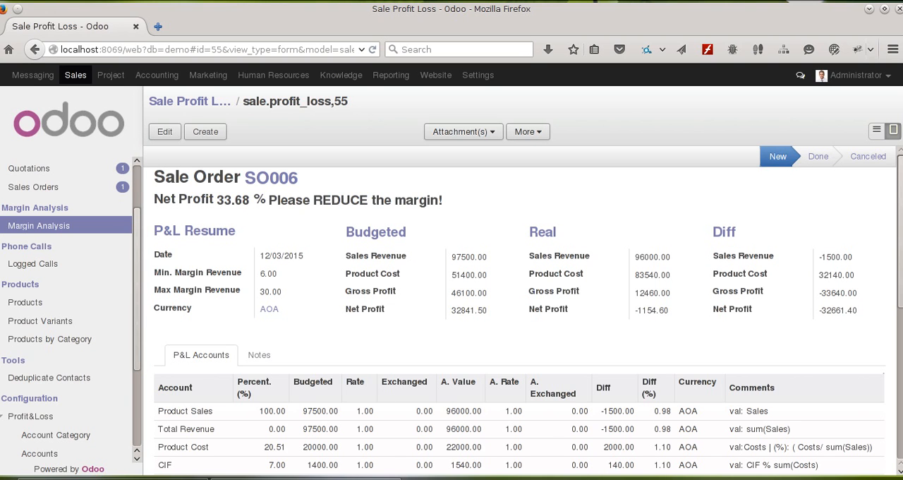
pyautogui.click(306, 478)
pyautogui.click(306, 479)
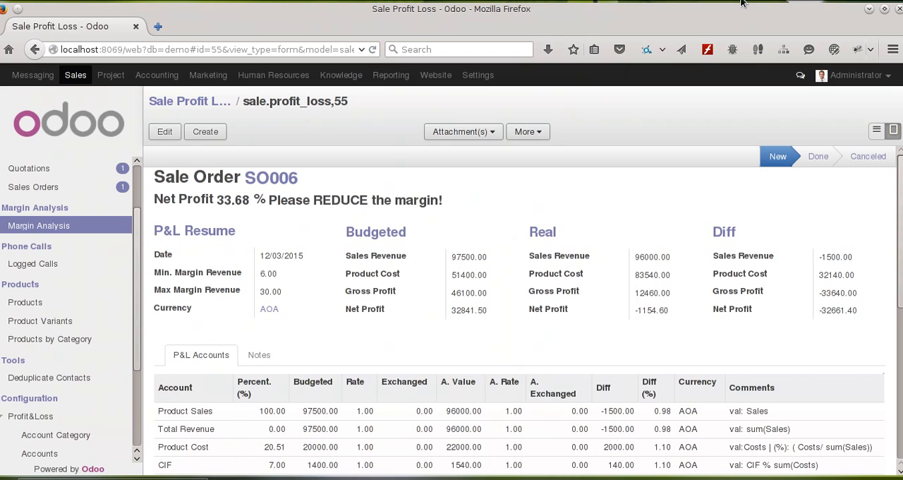